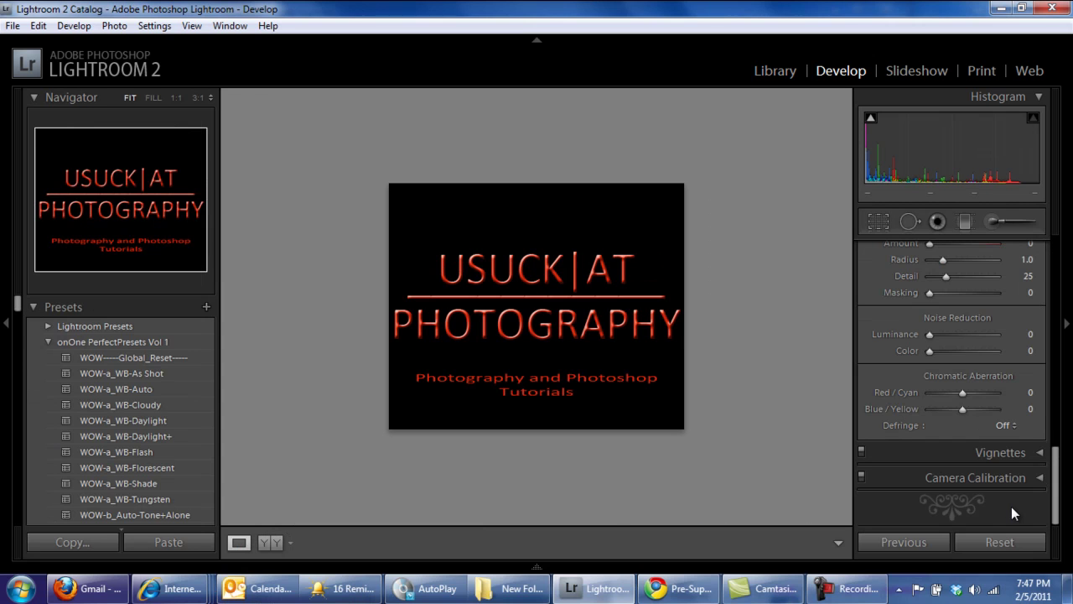
Step: Start Import Photos from Disk and choose the Rebekah folder inside Nina_Collection as the source
click(13, 26)
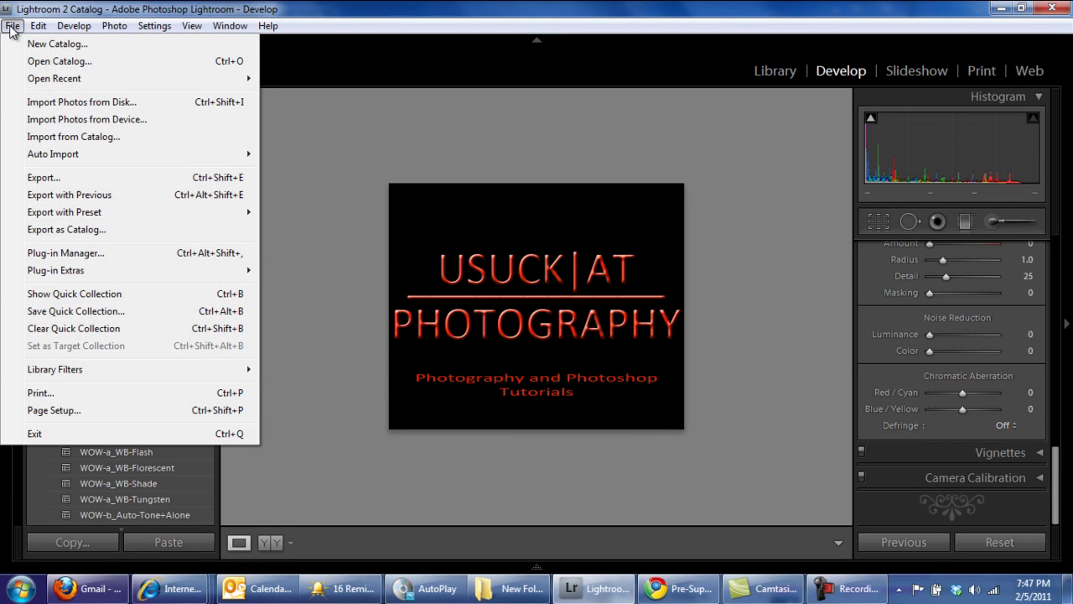
click(84, 102)
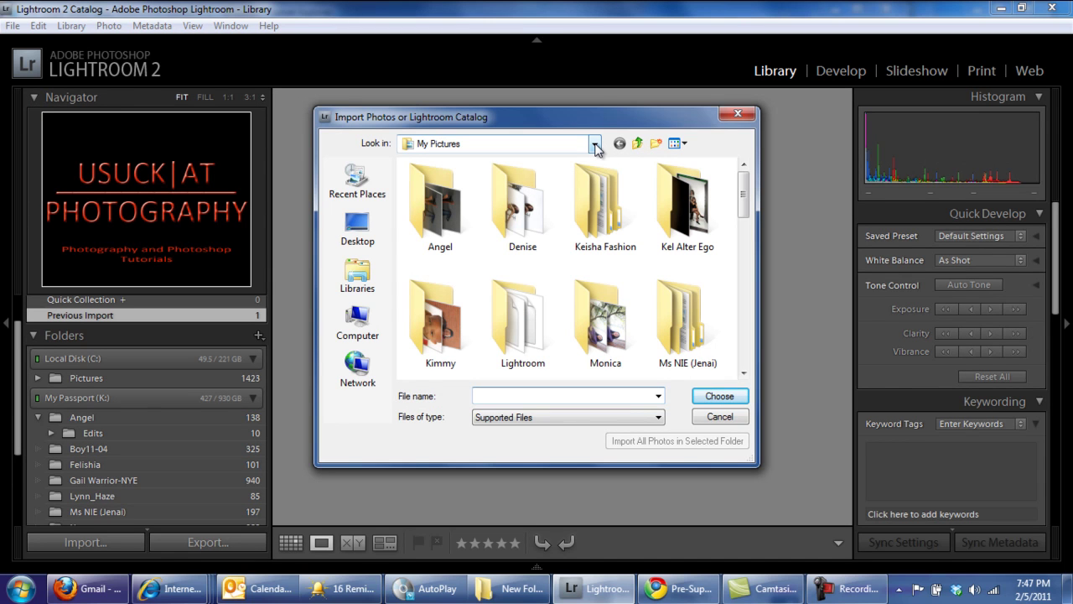
click(594, 144)
click(595, 144)
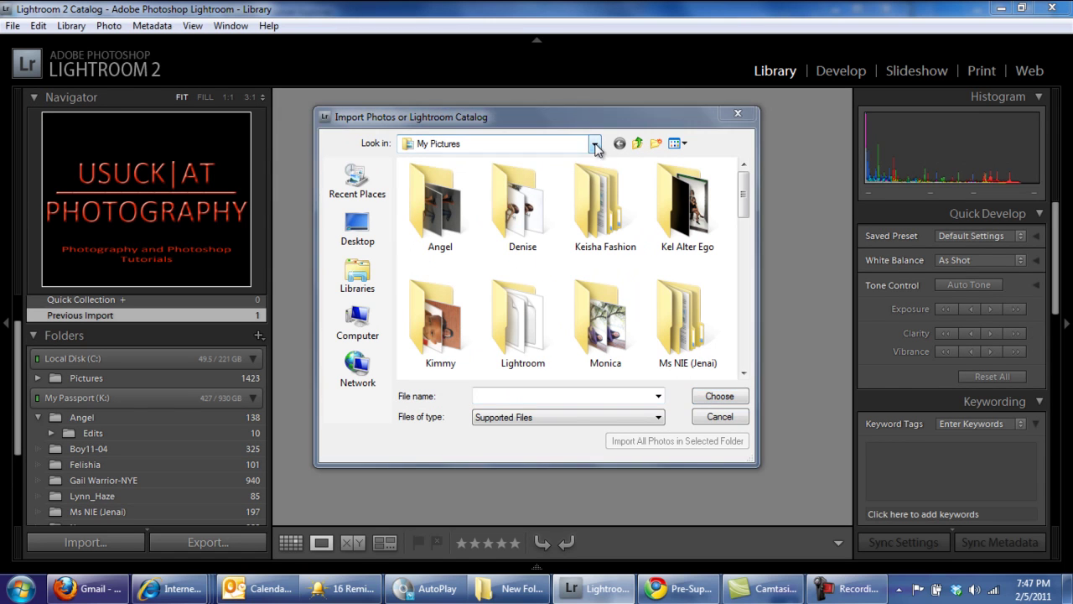
click(595, 144)
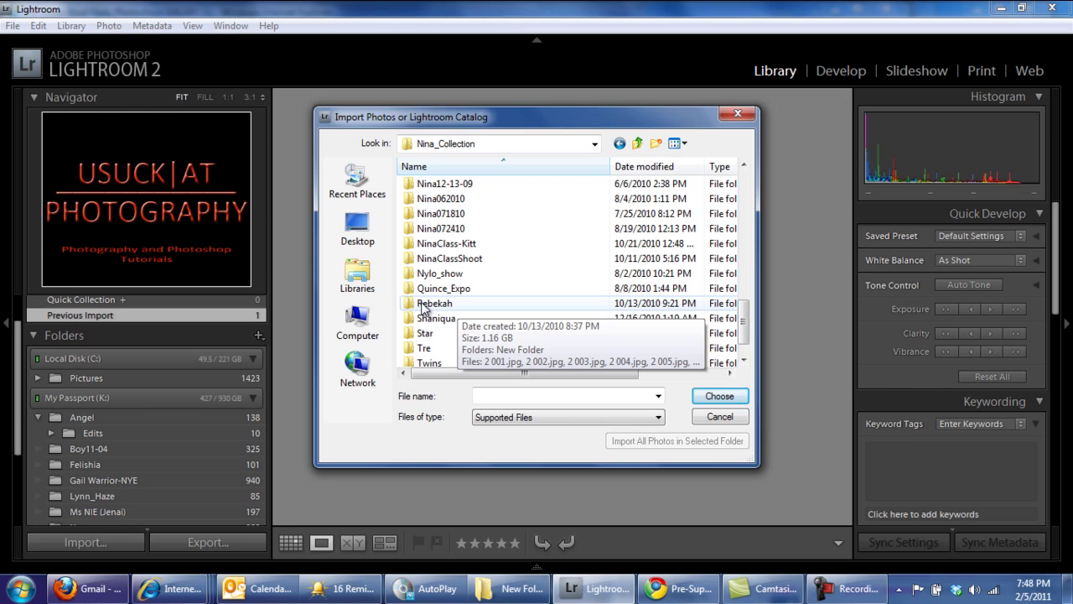
click(412, 309)
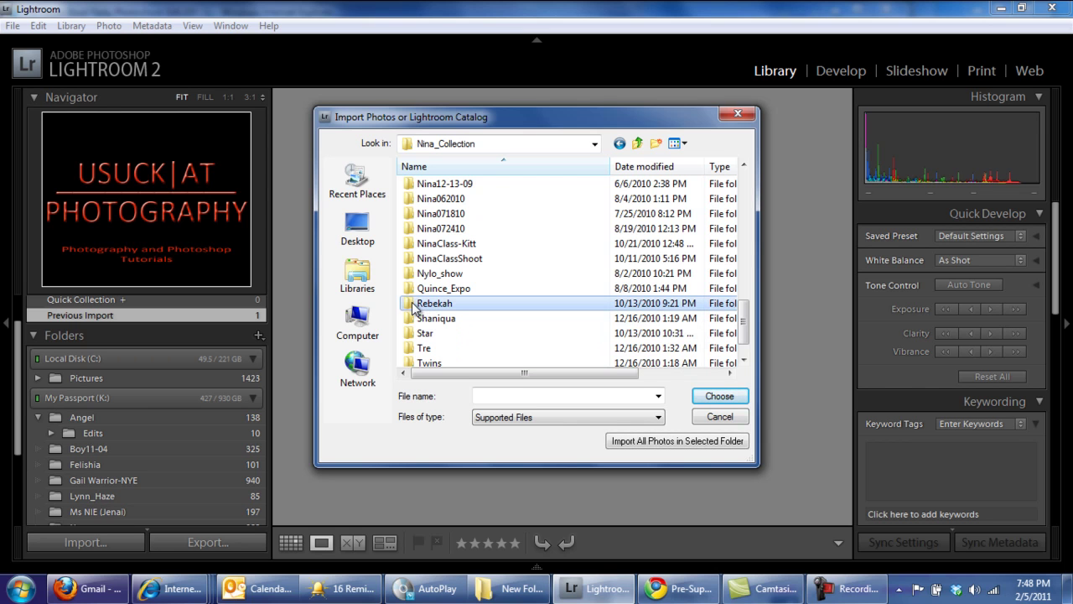
Step: Import all photos from the selected folder, with Rebekah (439) and Rebekah\New Folder (46) checked
click(642, 446)
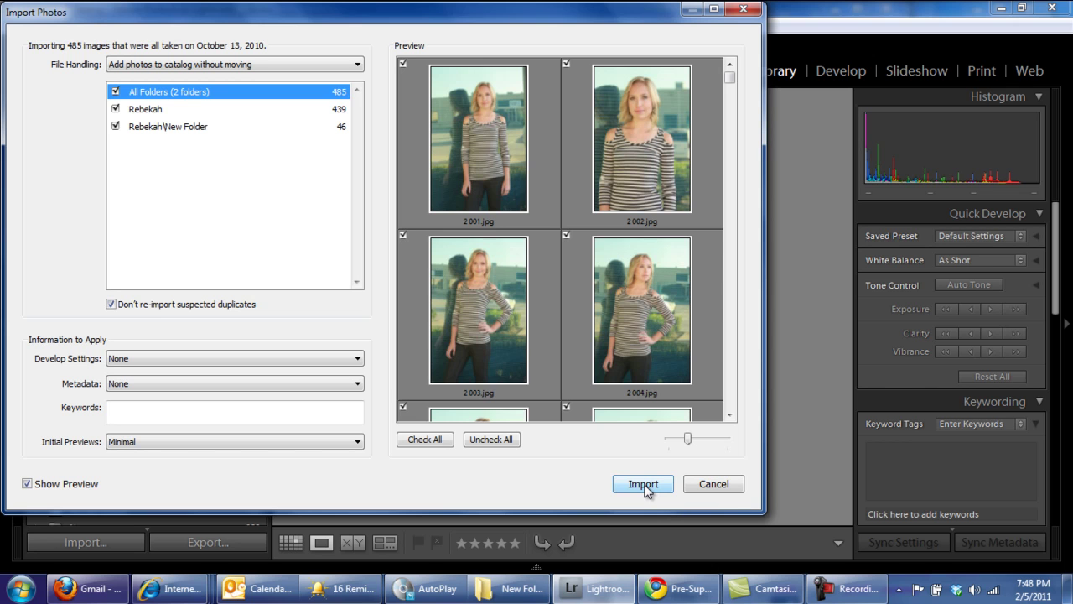
click(116, 109)
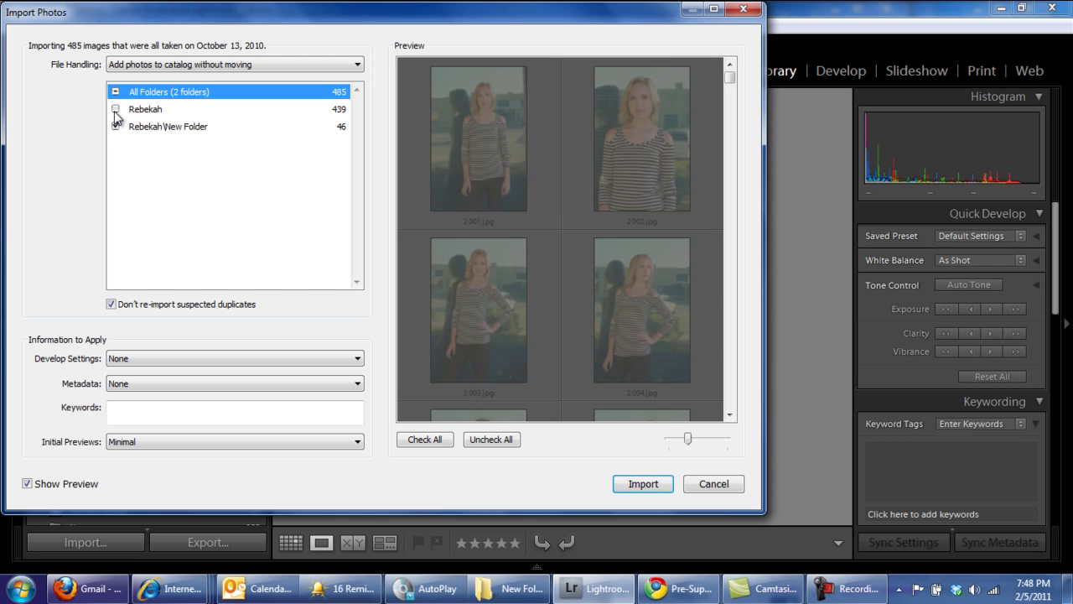
click(116, 114)
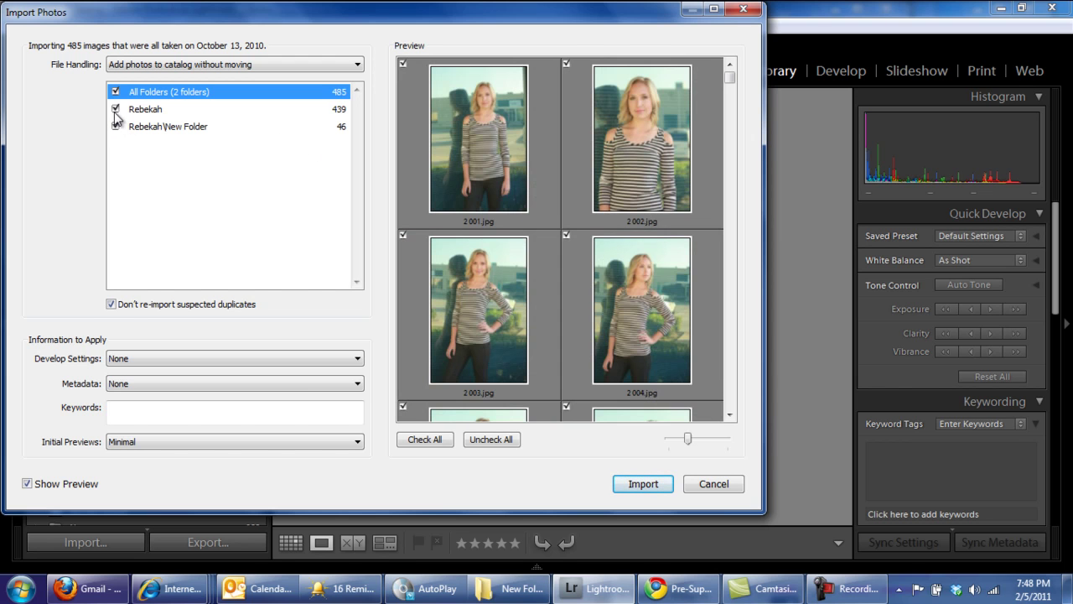
click(115, 110)
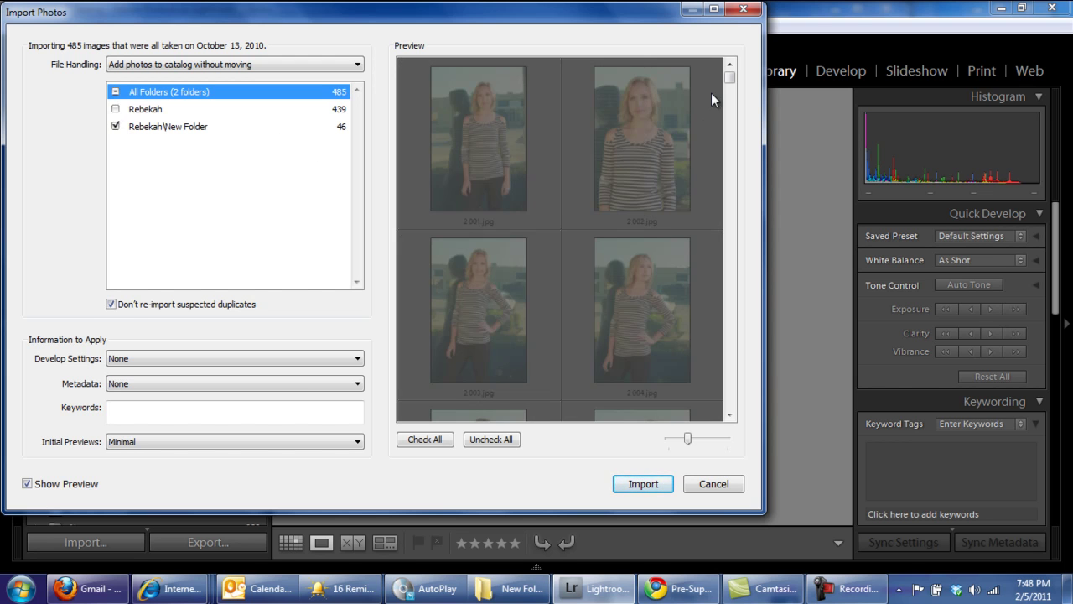
drag(729, 80, 726, 378)
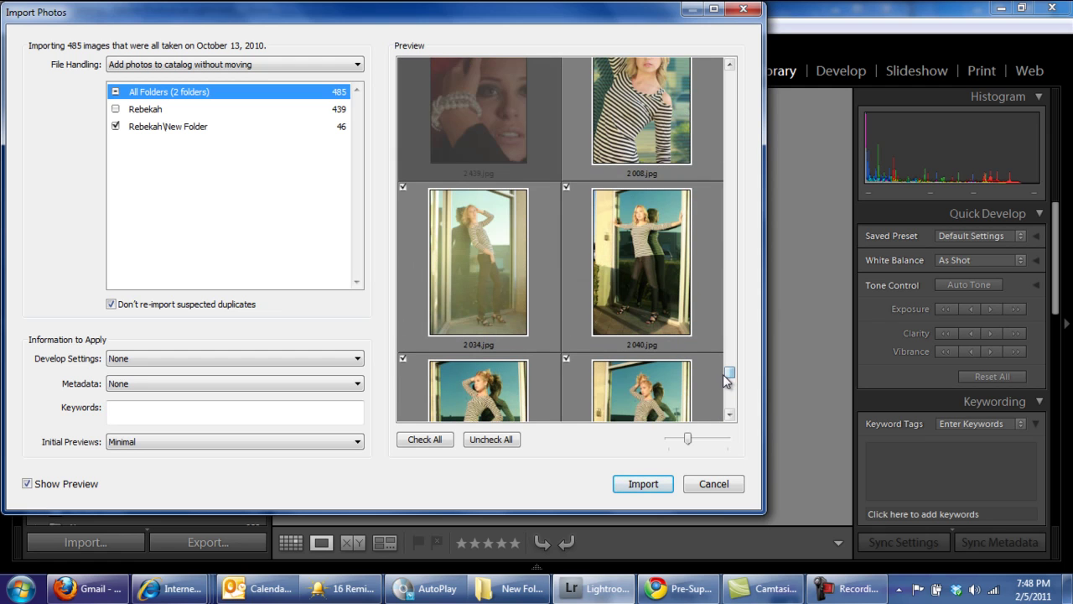
click(116, 109)
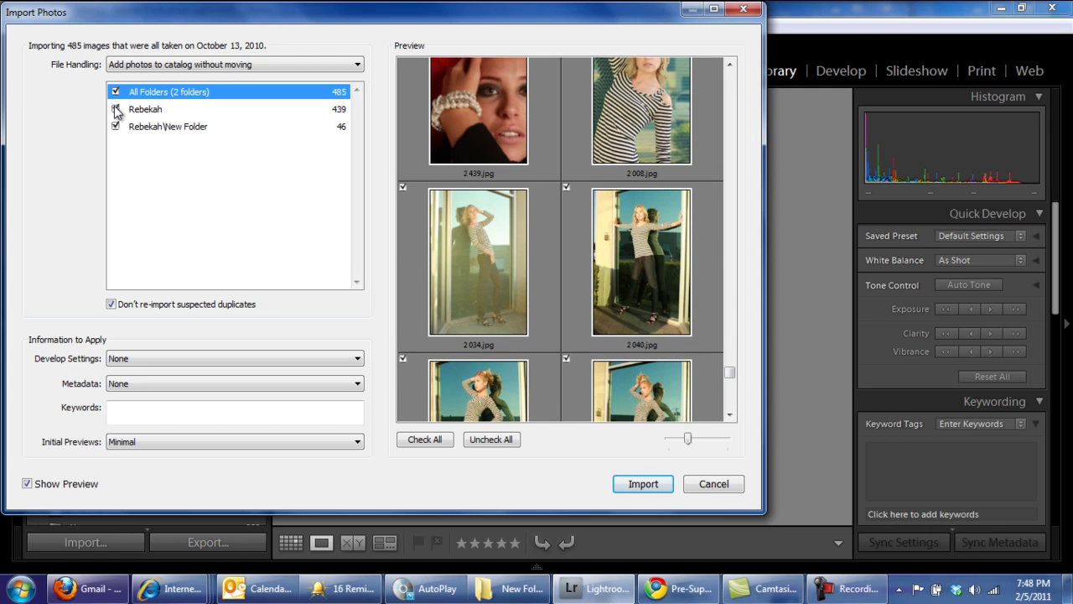
Step: Run the import and check the Folders panel until Rebekah lists 485 photos
click(643, 484)
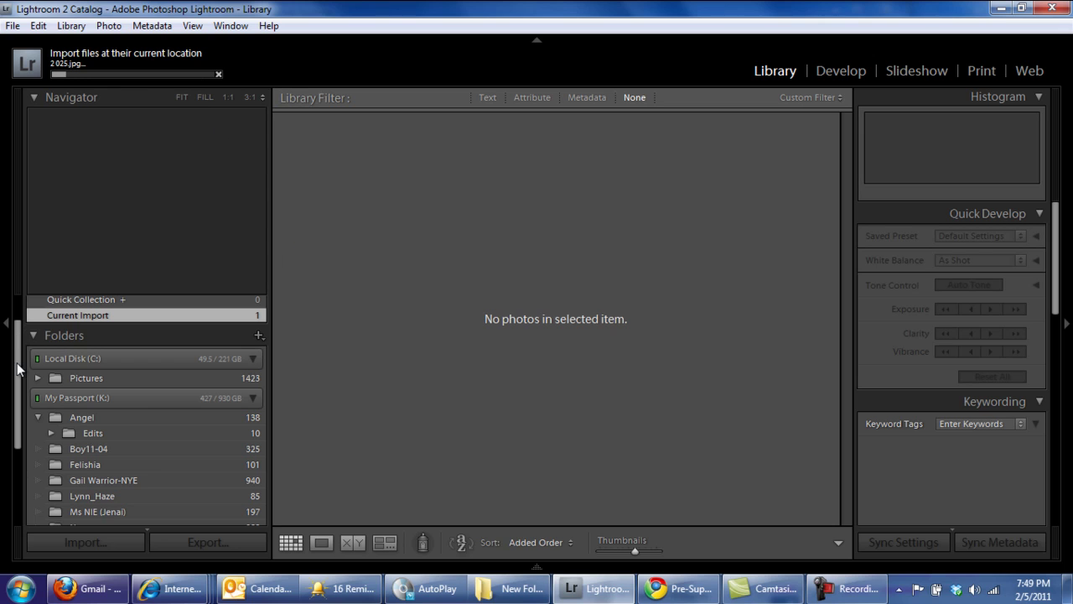
drag(17, 369, 24, 444)
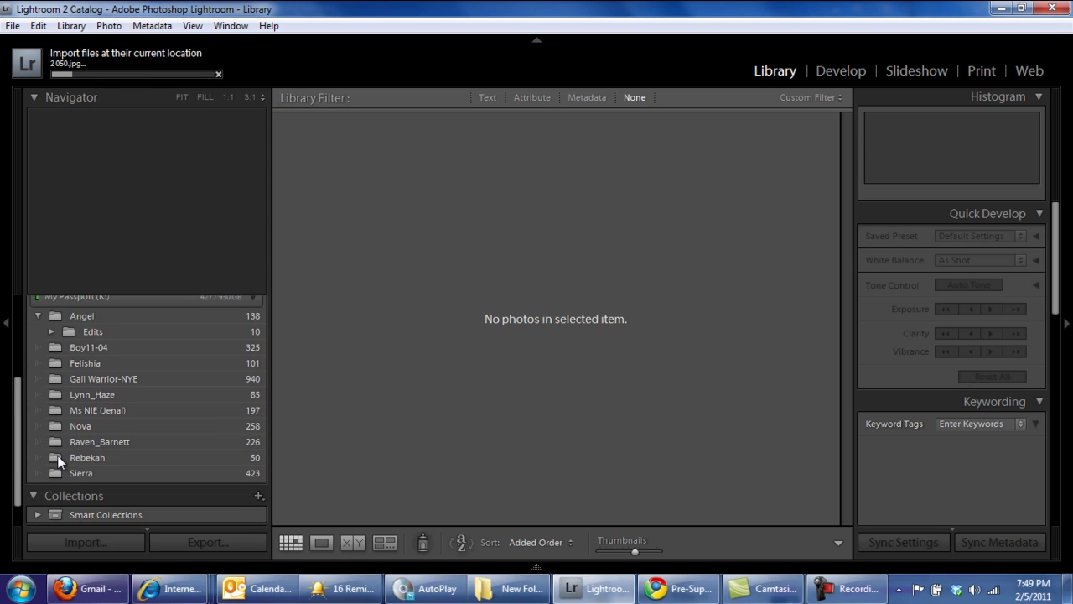
mouse_move(16, 445)
mouse_down()
mouse_move(15, 401)
mouse_move(16, 432)
mouse_up()
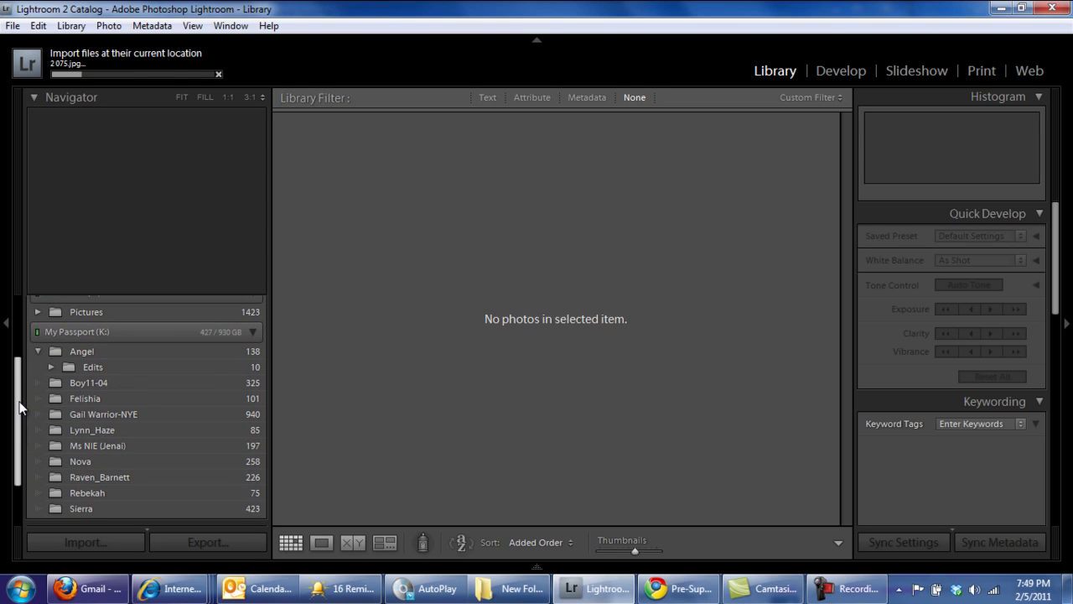
scroll(21, 397, up, 3)
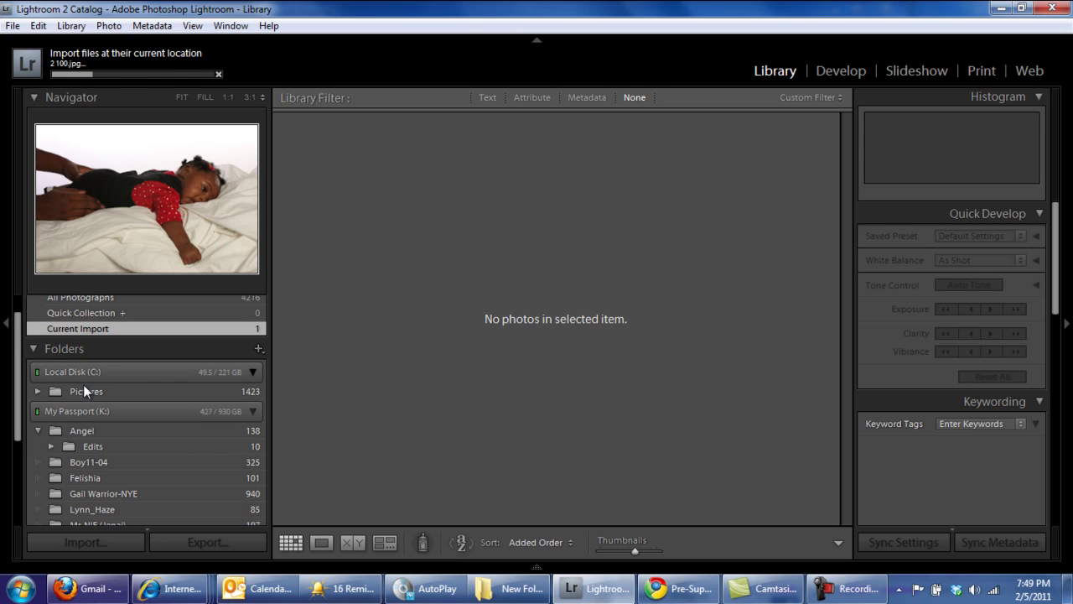
scroll(21, 419, down, 2)
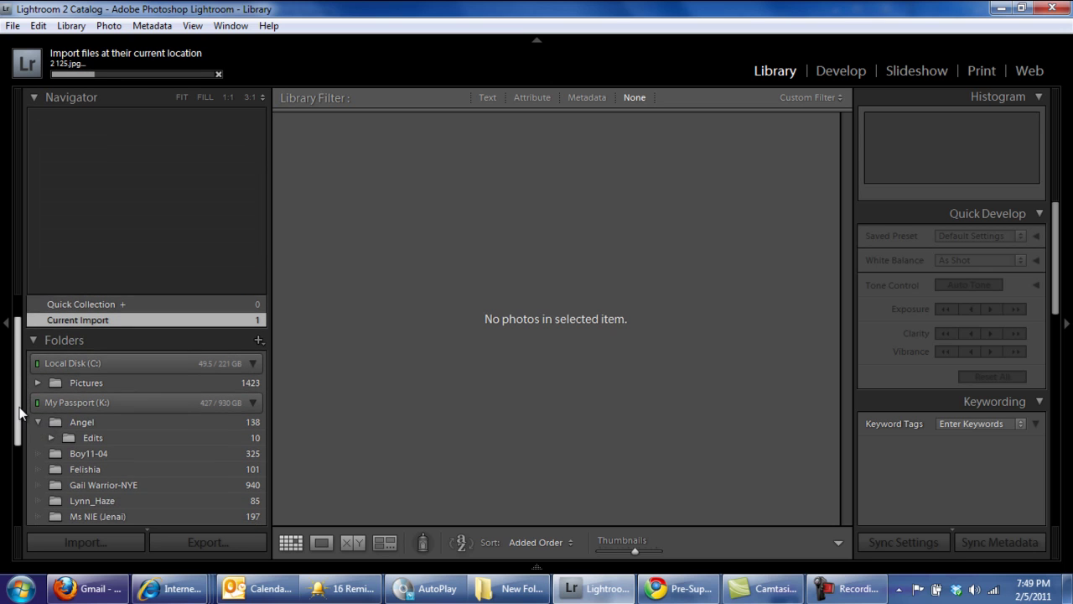
scroll(21, 434, down, 1)
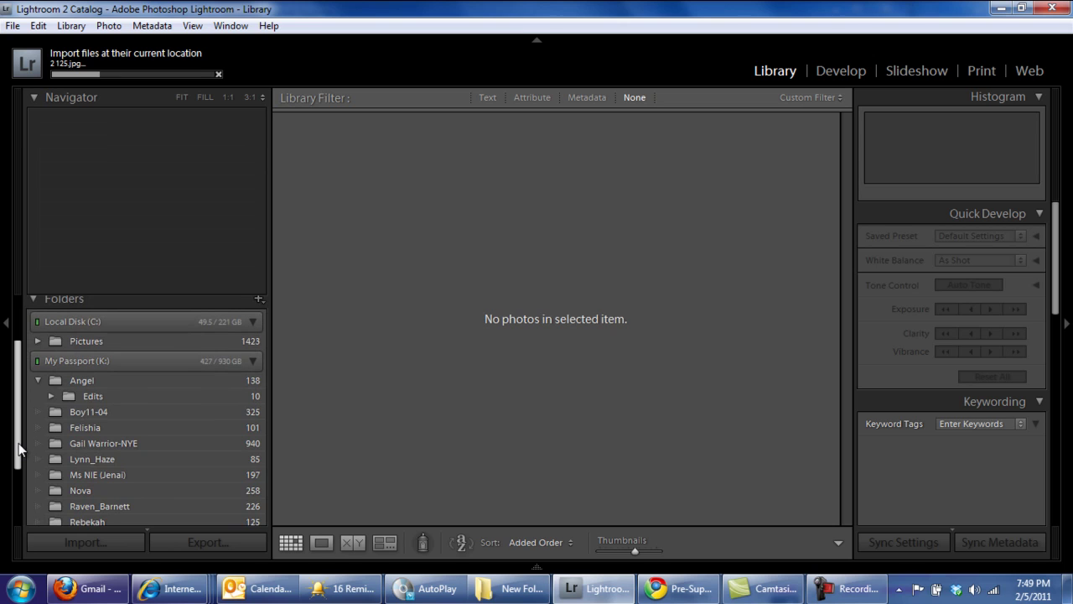
scroll(16, 453, down, 2)
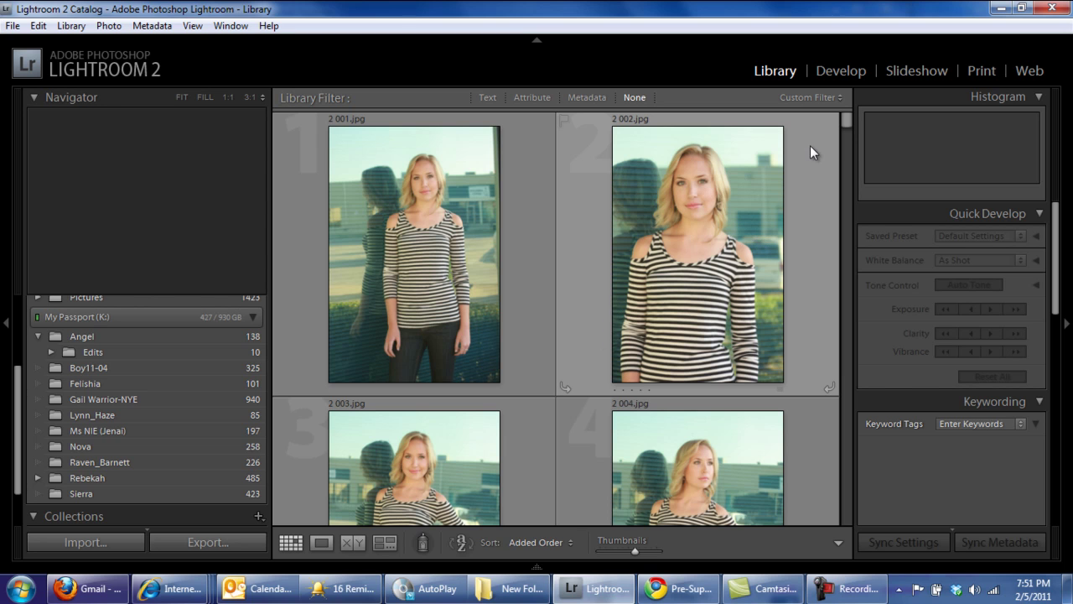
Step: Select thumbnail 2 362.jpg at the bottom of the grid and open it in Develop
drag(848, 119, 846, 106)
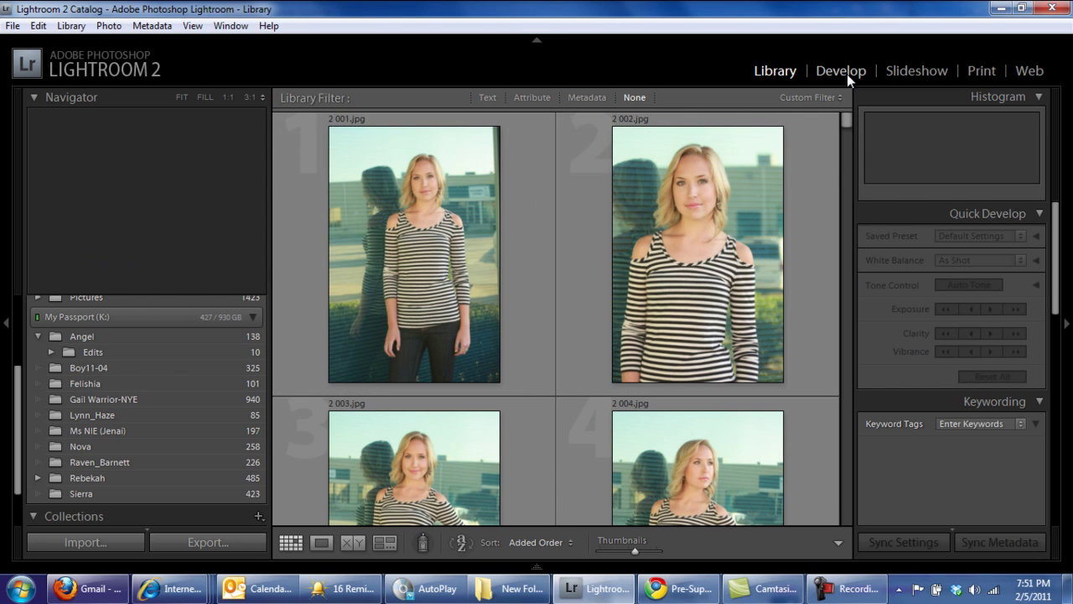
click(446, 270)
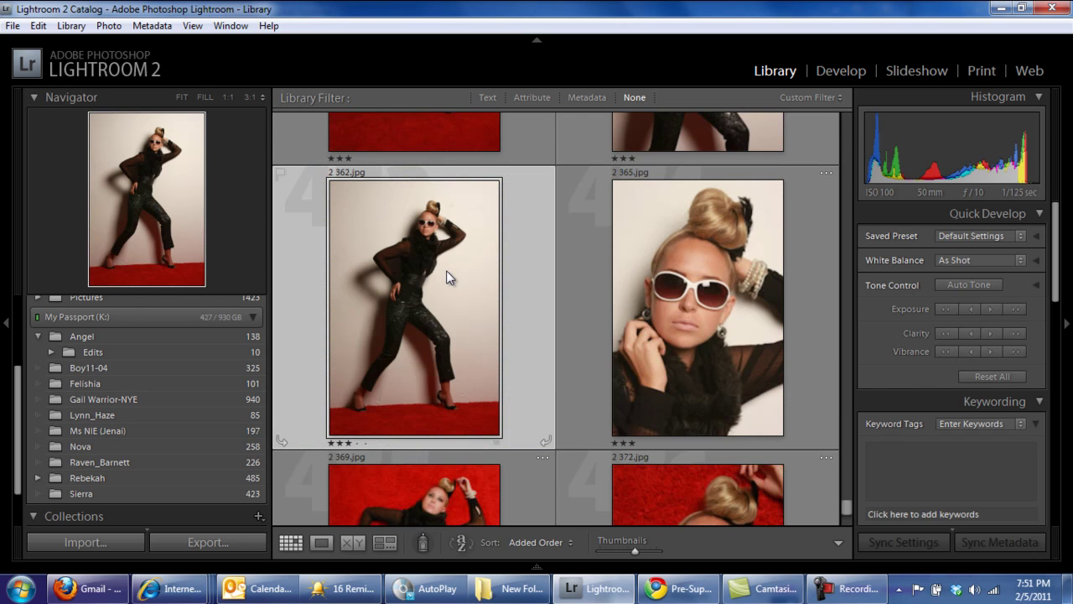
click(827, 70)
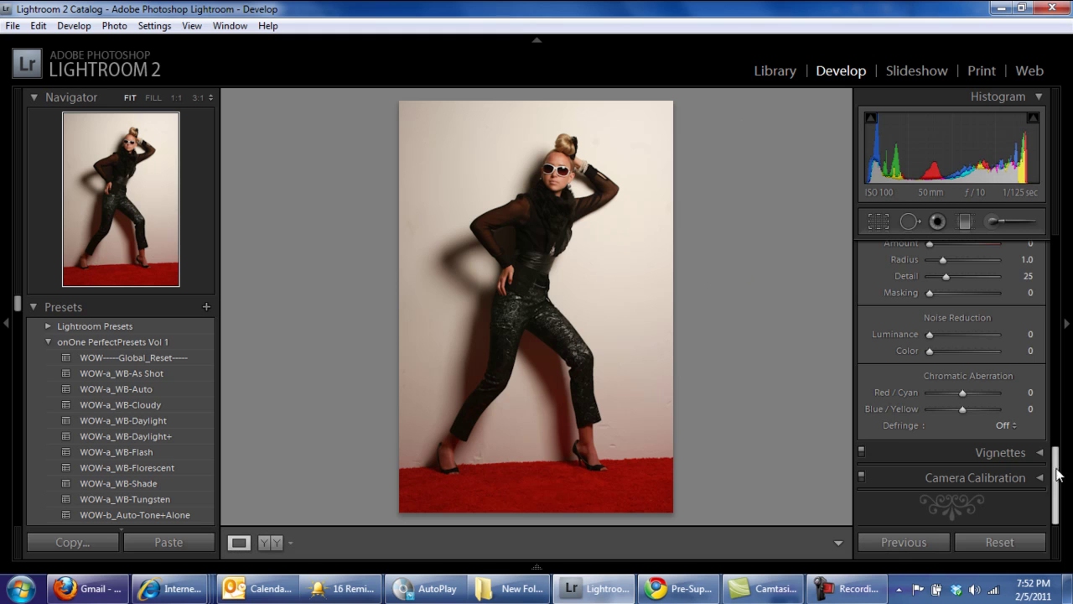
Step: Sample the background wall with the WB eyedropper for a neutral Temp −8, Tint −2 balance
drag(1055, 470, 1054, 398)
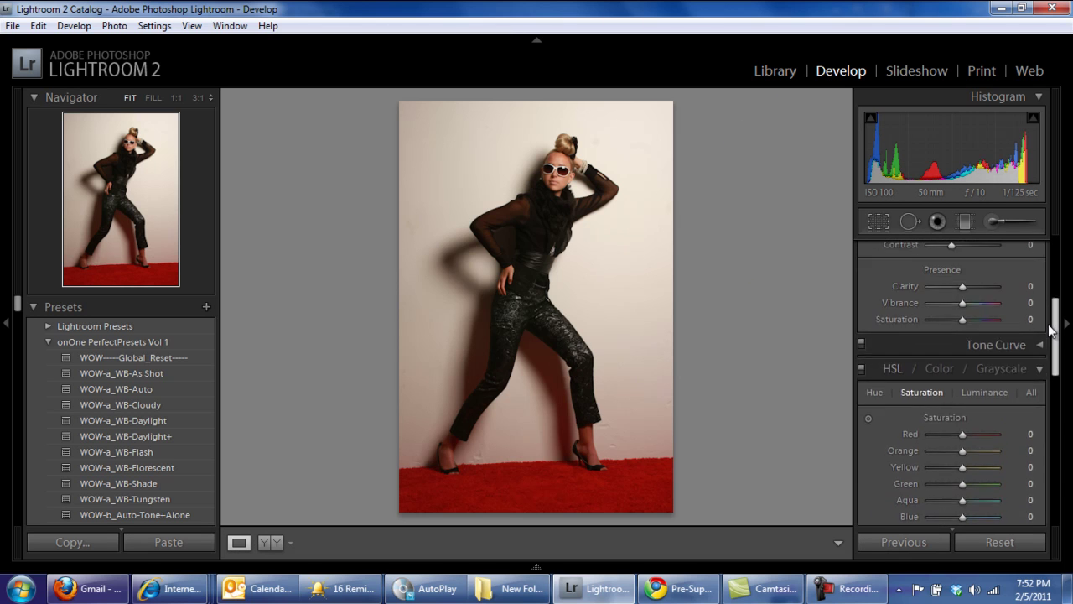
drag(1050, 327, 1048, 273)
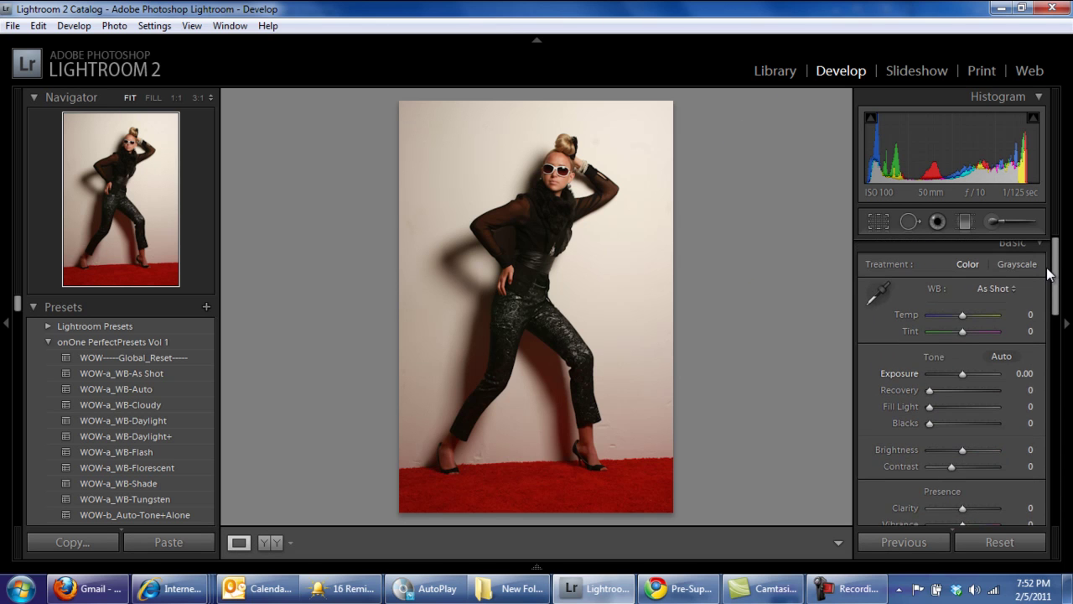
click(880, 293)
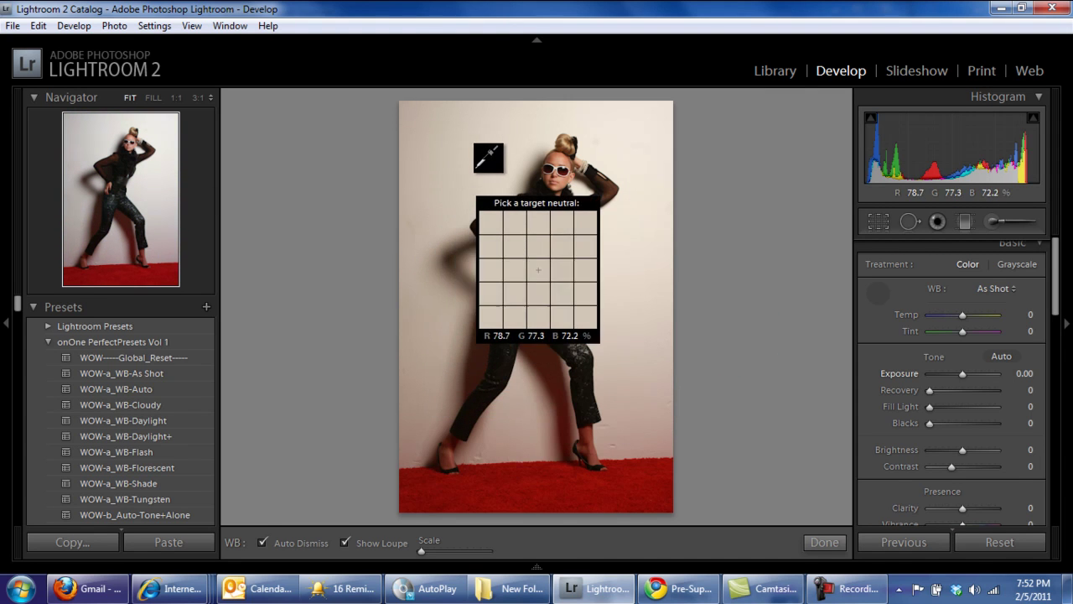
click(606, 127)
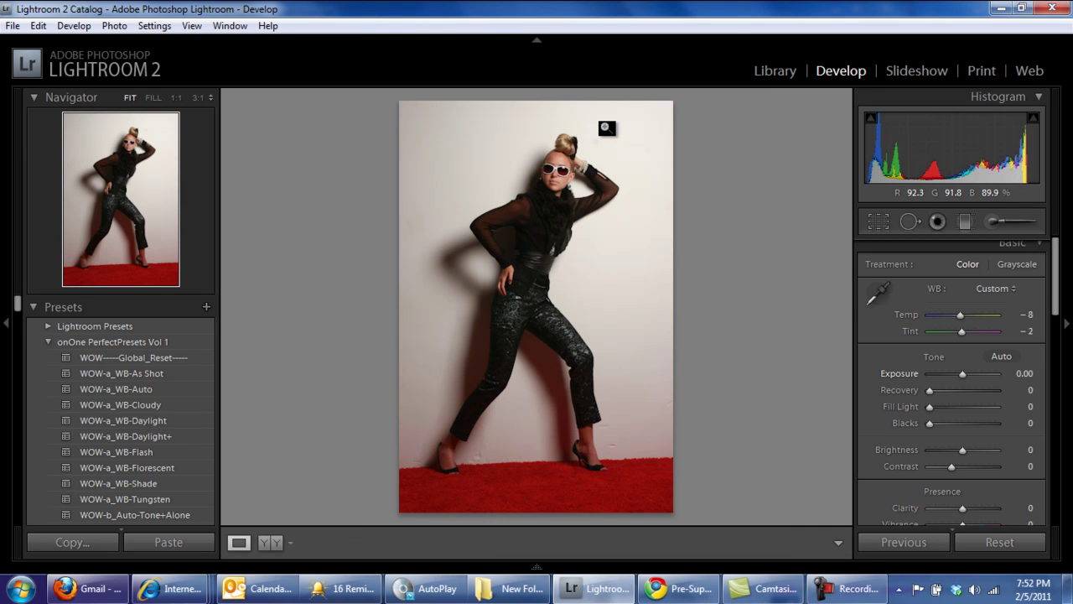
click(877, 293)
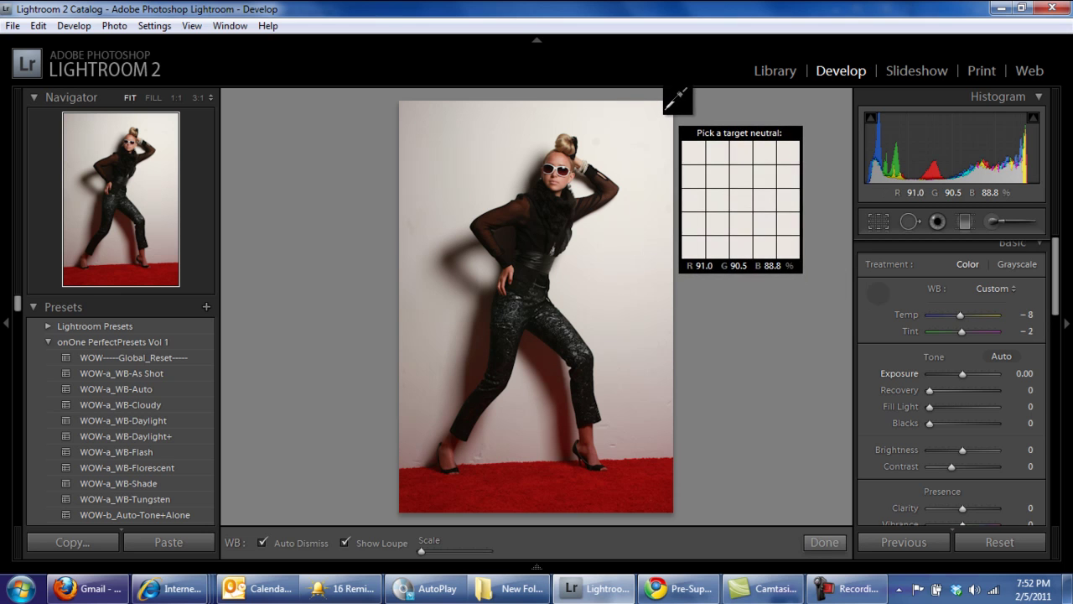
click(561, 110)
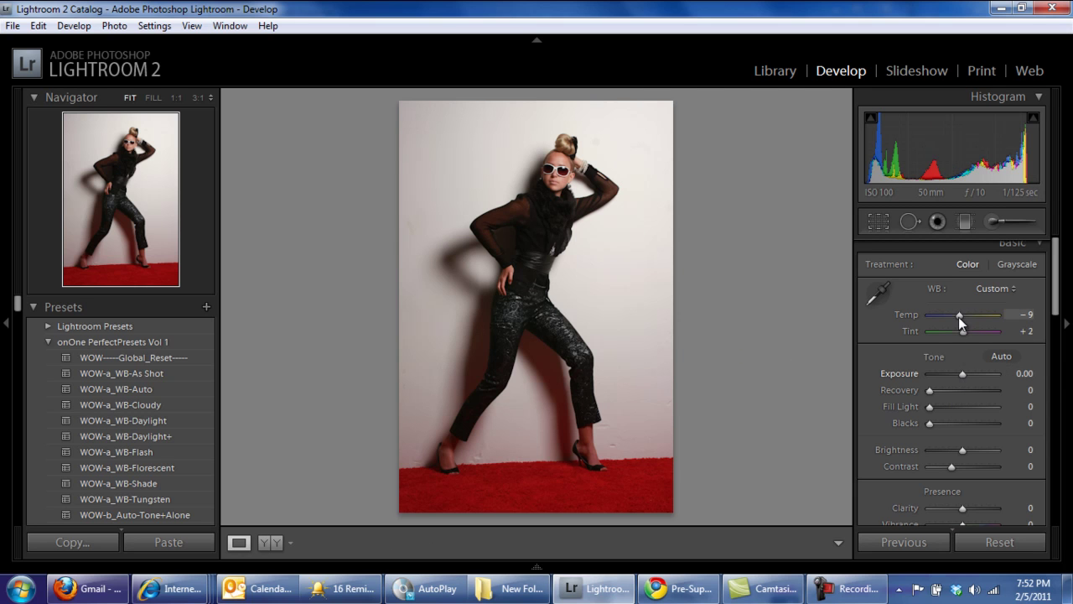
drag(960, 316, 924, 333)
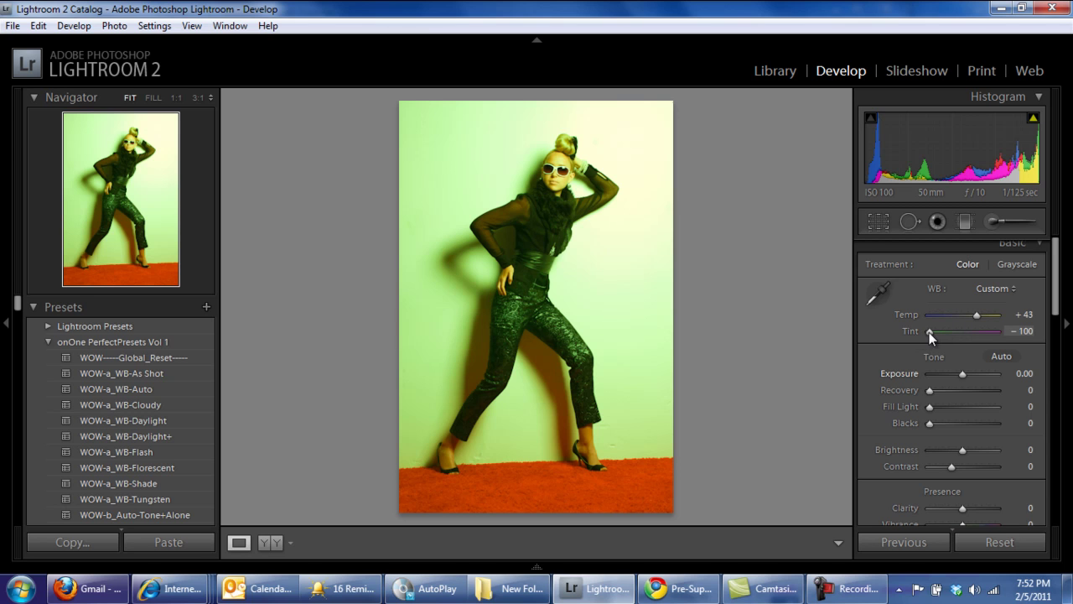
drag(934, 332, 969, 331)
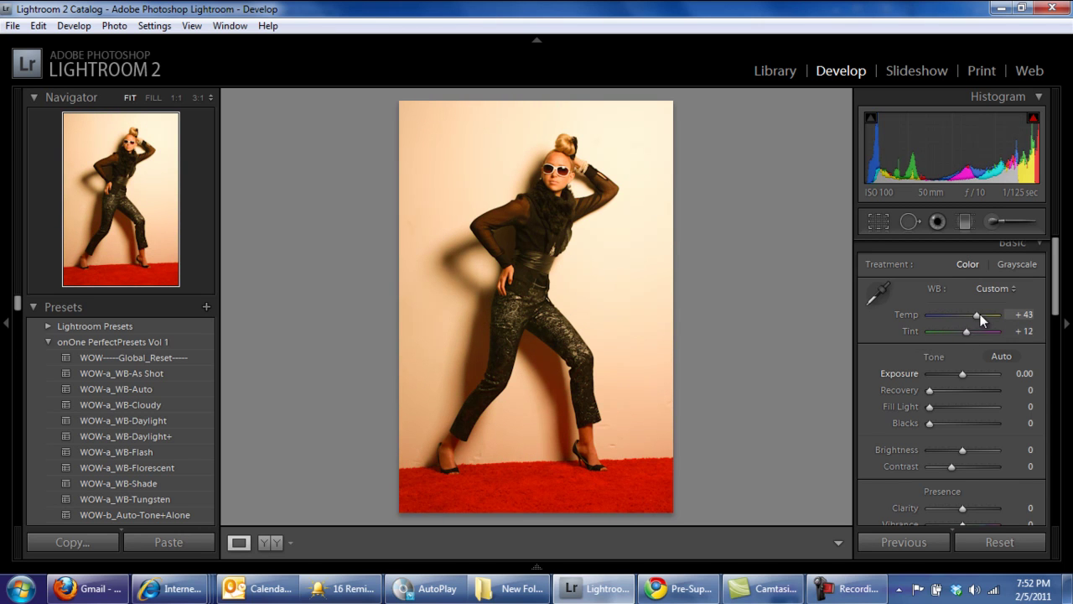
click(876, 294)
click(662, 116)
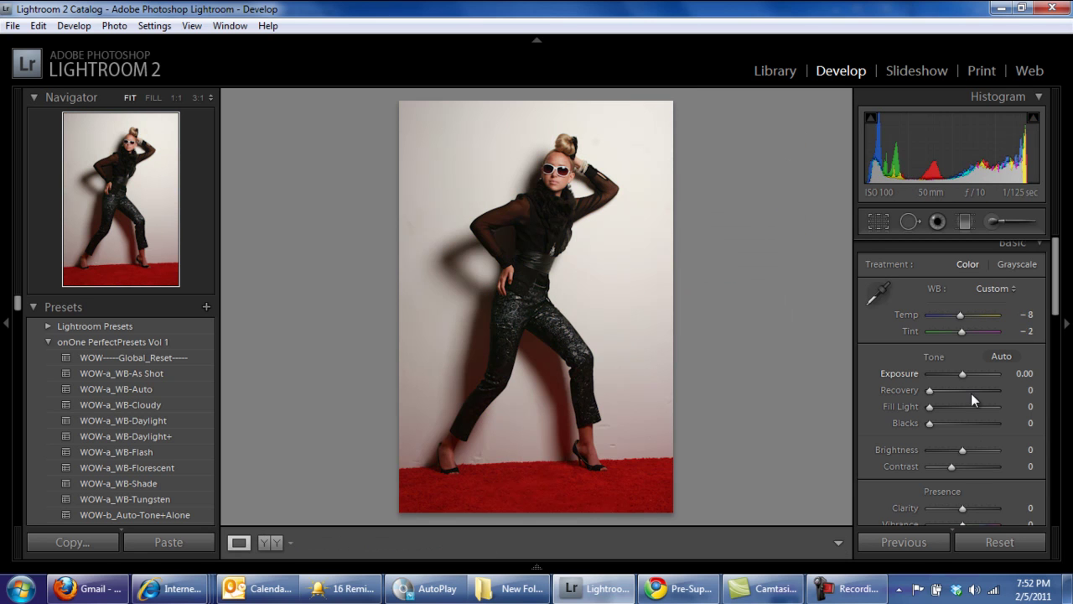
Step: Raise exposure, deepen blacks slightly, set Contrast +9, and try Fill Light, Recovery and Clarity
drag(963, 374, 969, 375)
drag(930, 424, 932, 423)
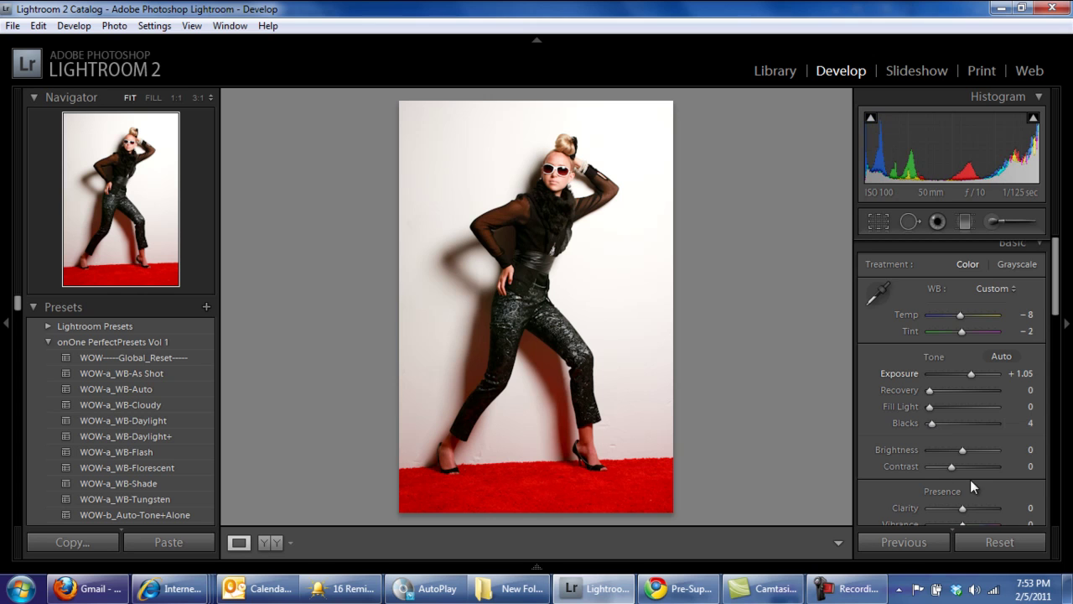
drag(952, 468, 956, 467)
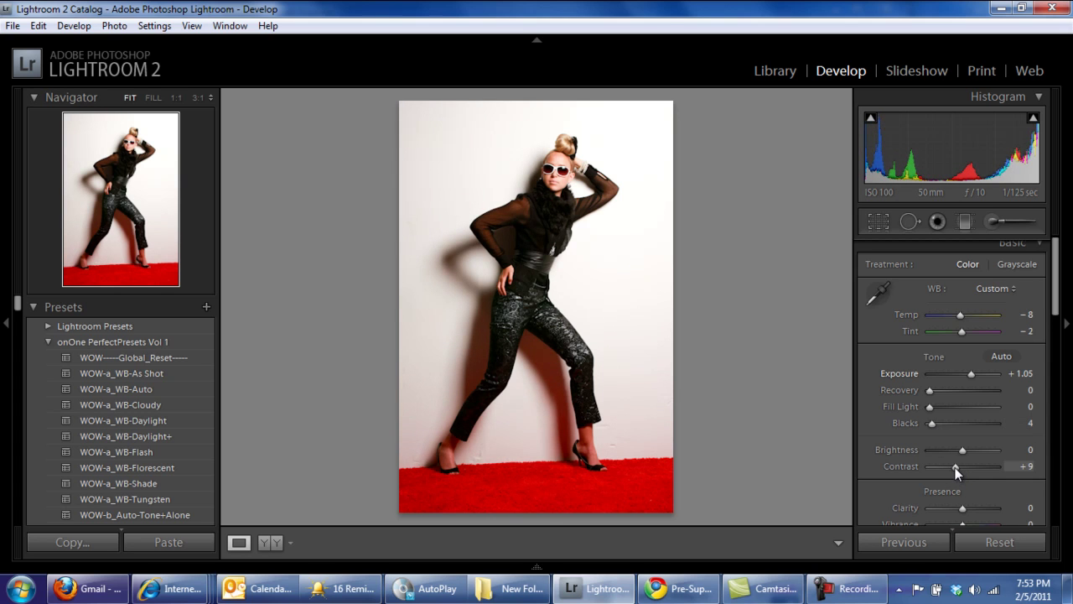
drag(1055, 306, 1058, 329)
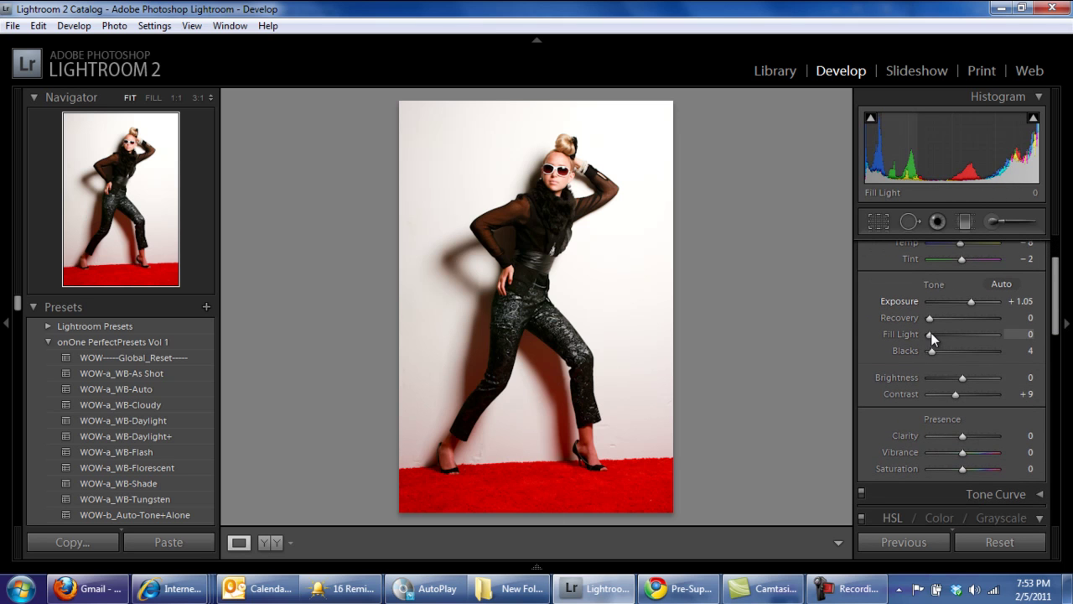
mouse_move(931, 333)
mouse_down()
mouse_move(949, 330)
mouse_move(921, 323)
mouse_up()
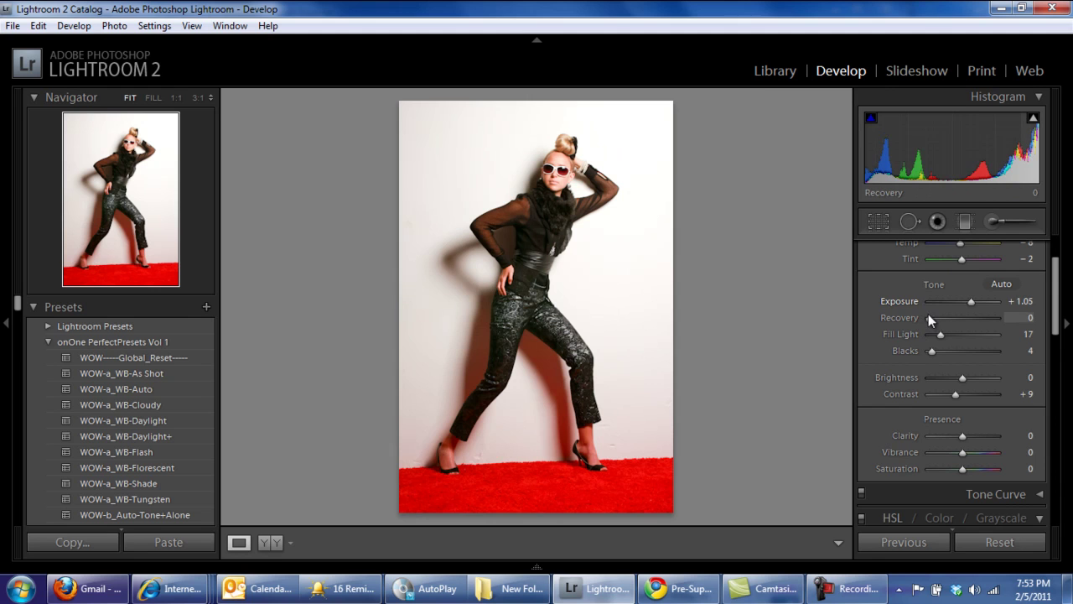
mouse_move(937, 317)
mouse_down()
mouse_move(965, 318)
mouse_move(916, 318)
mouse_move(1010, 312)
mouse_move(934, 316)
mouse_up()
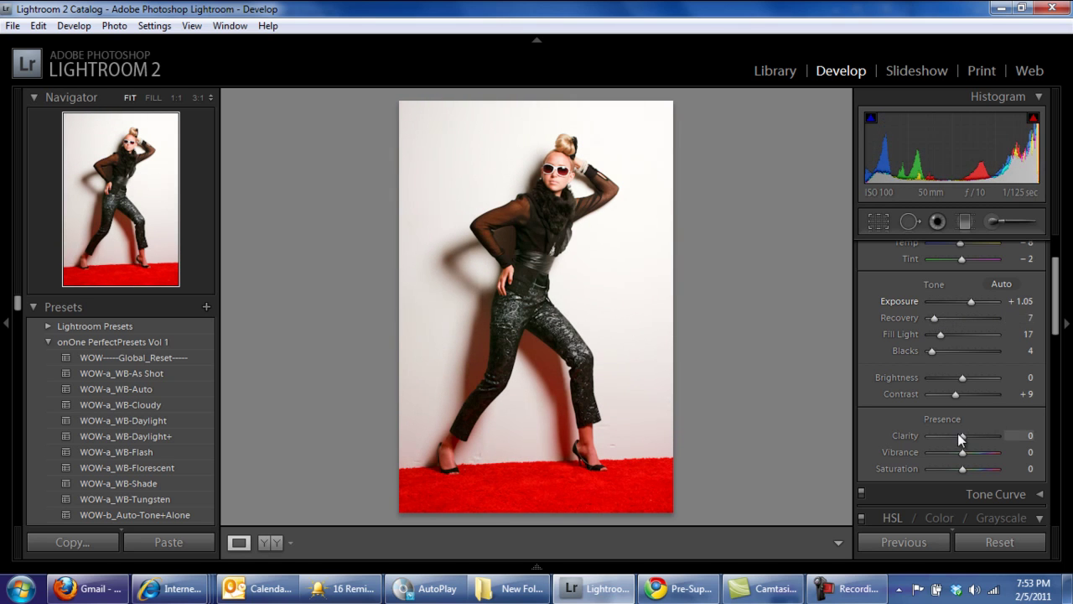
mouse_move(963, 435)
mouse_down()
mouse_move(987, 430)
mouse_move(945, 439)
mouse_move(964, 451)
mouse_move(927, 454)
mouse_move(955, 454)
mouse_up()
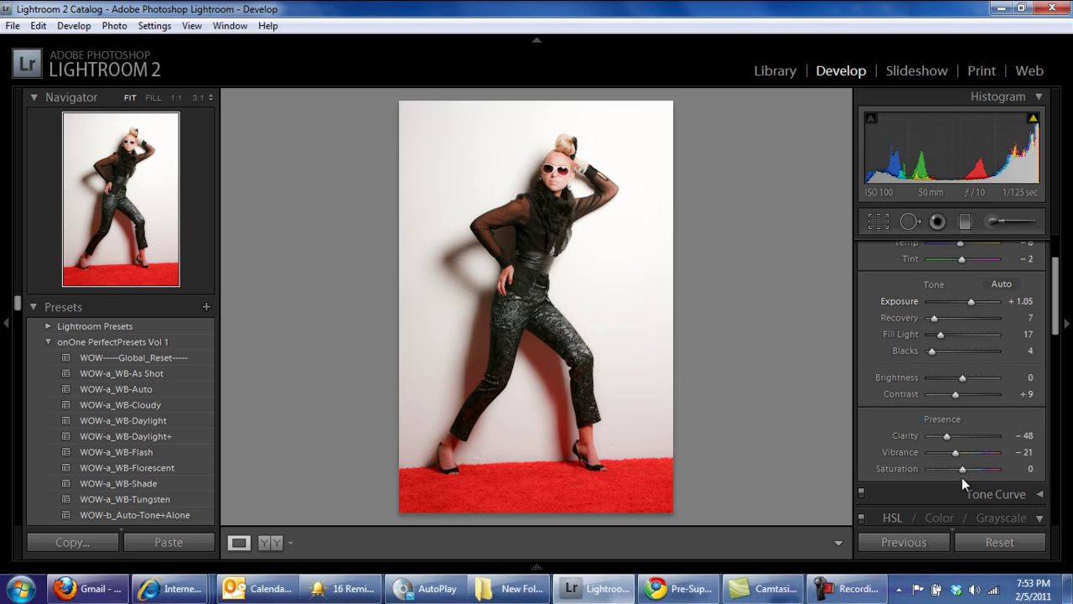
Step: Set Saturation −7, Clarity and Vibrance +100, Blacks 100, Fill Light 57, Brightness −125
click(1000, 468)
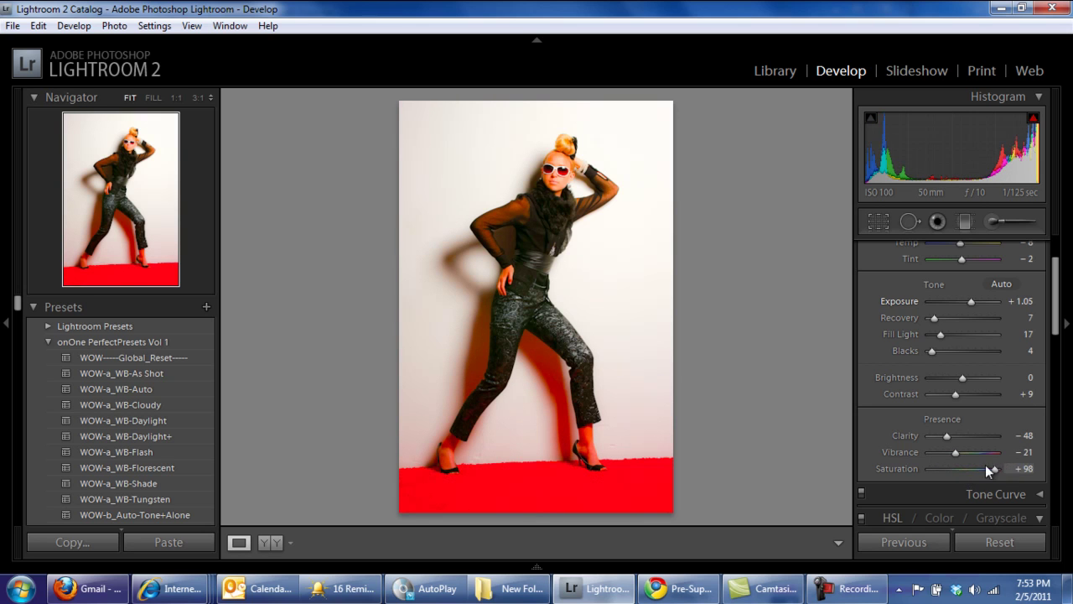
click(980, 468)
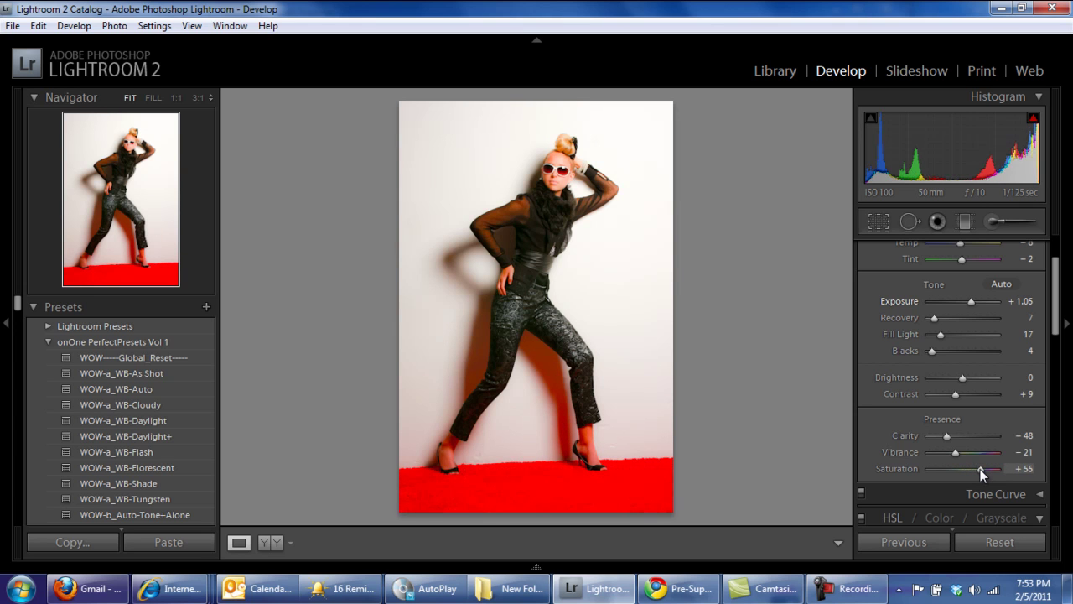
drag(980, 470, 959, 470)
click(959, 470)
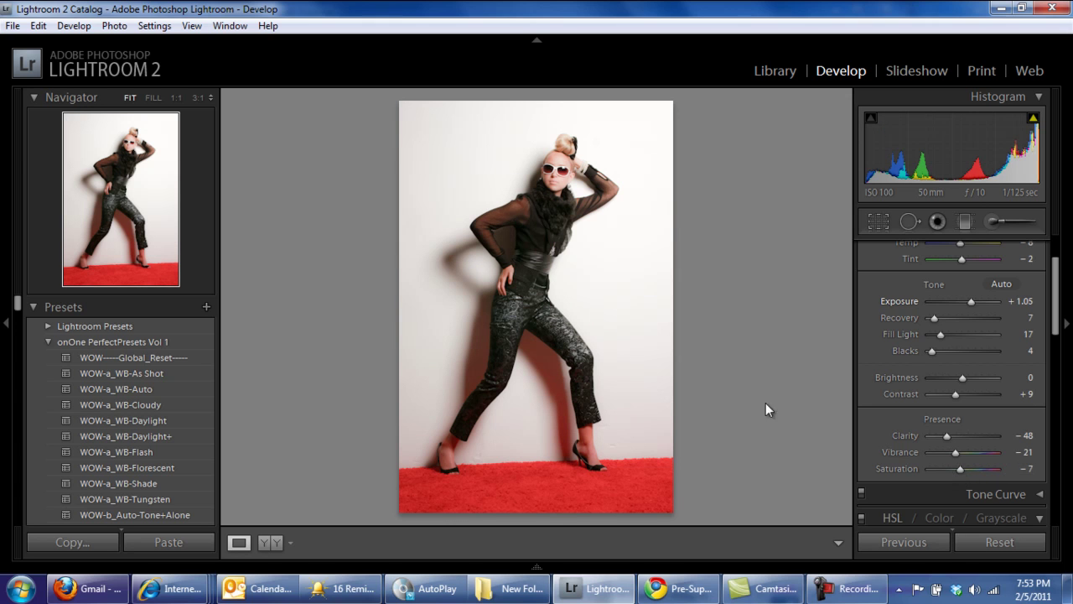
drag(946, 435, 1014, 454)
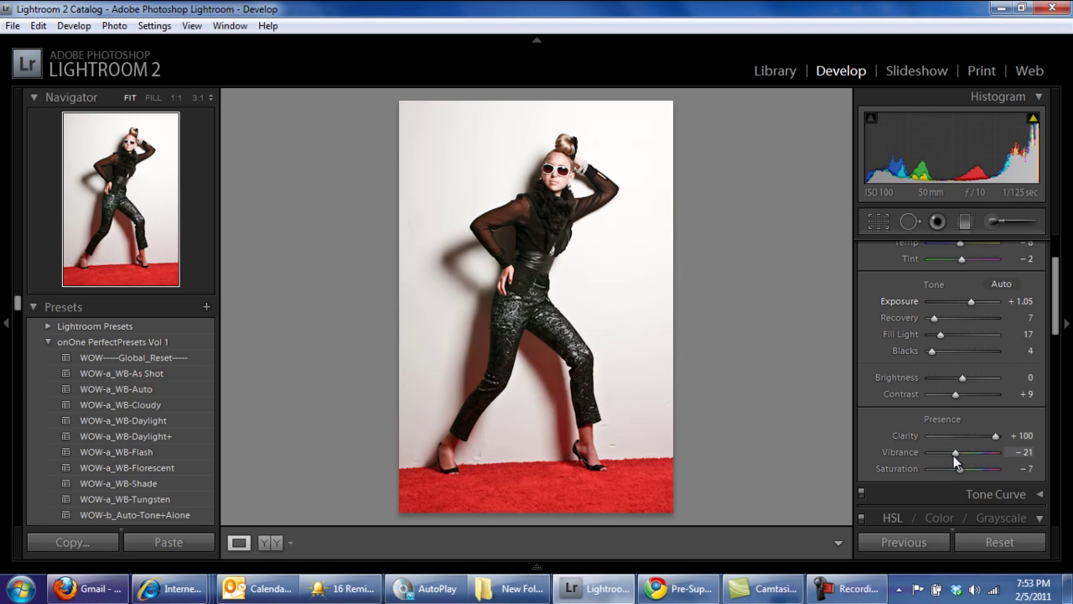
drag(989, 349, 1003, 351)
click(963, 335)
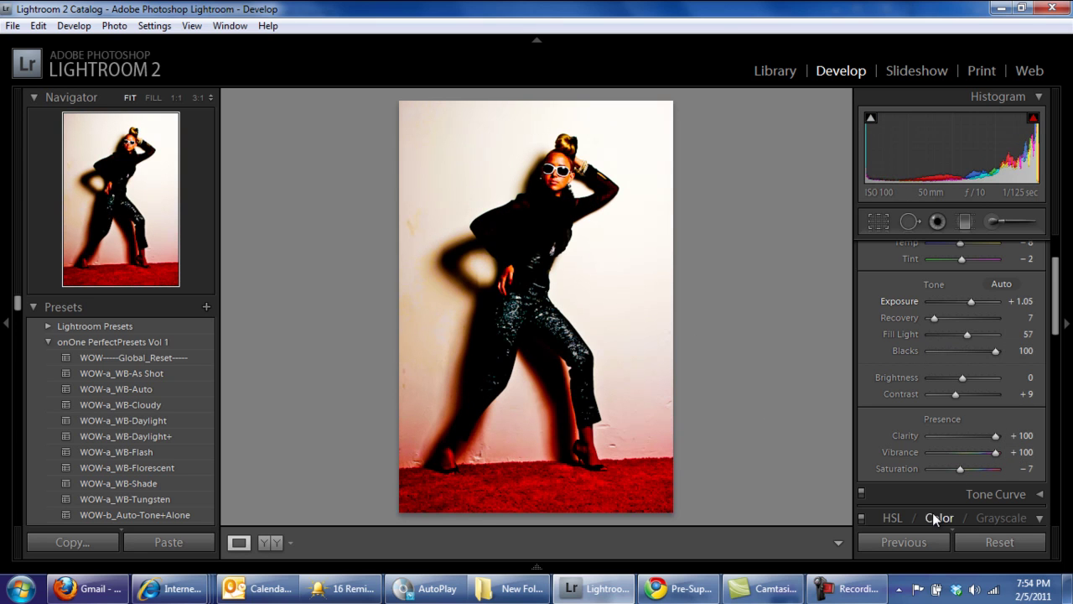
drag(965, 382, 937, 383)
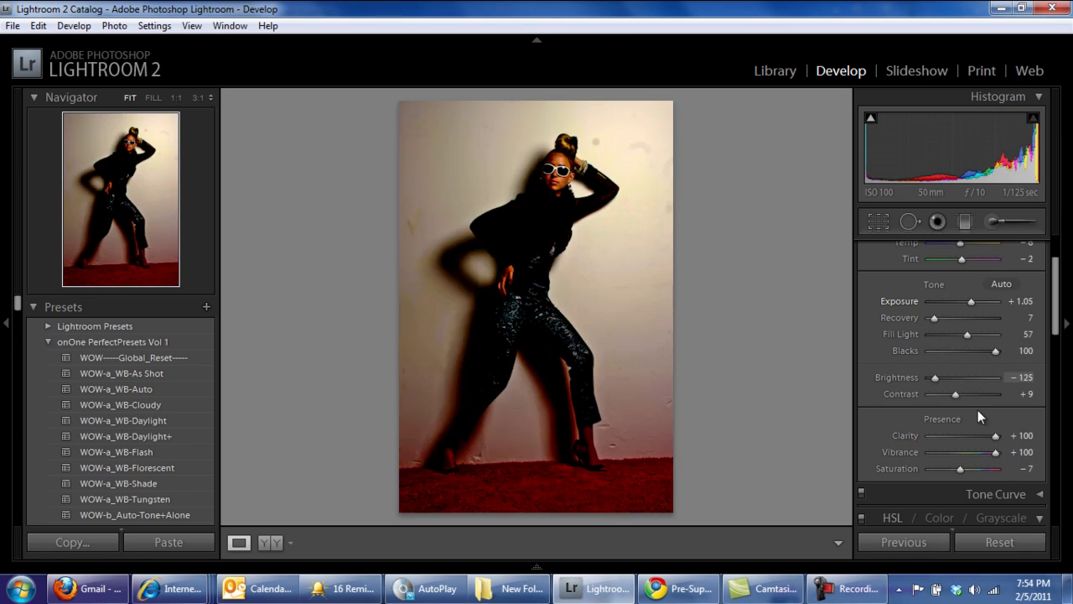
Step: Undo the brightness, fill light and presence edits, then reset every Basic slider to 0
click(984, 546)
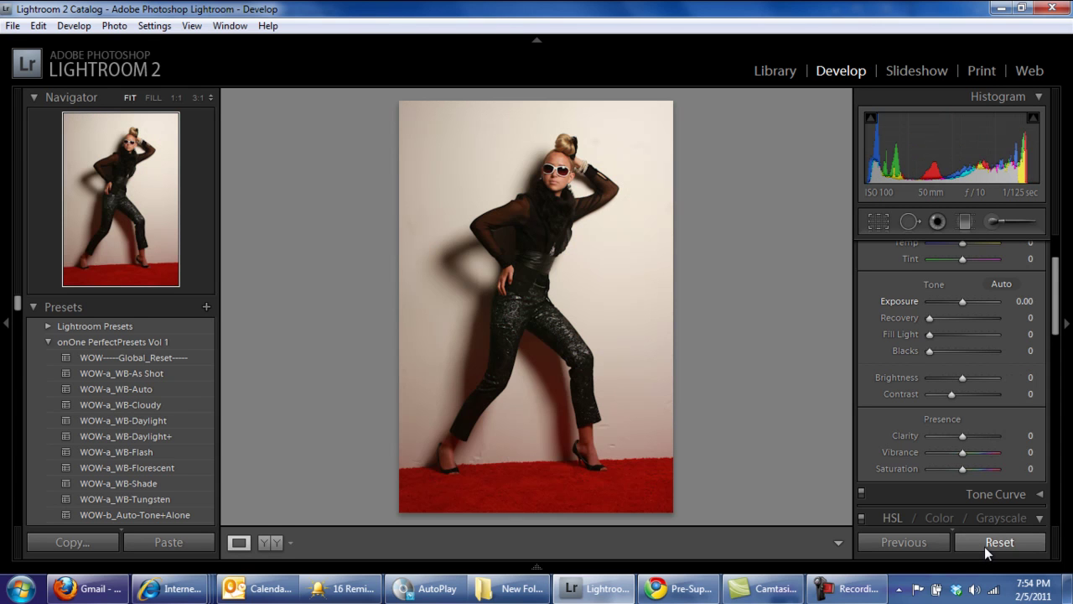
click(39, 26)
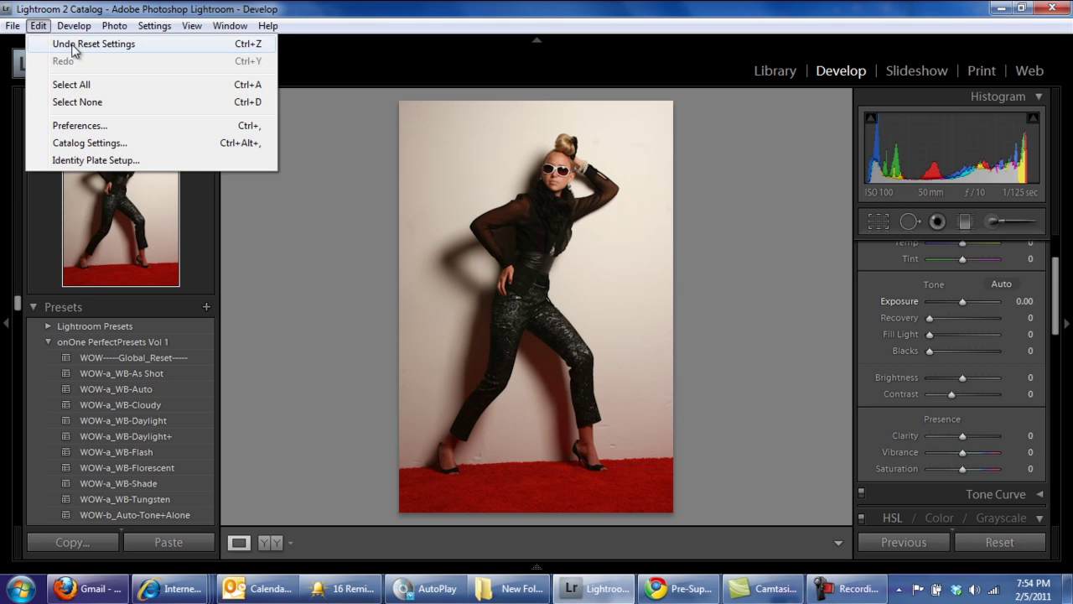
click(79, 43)
click(42, 29)
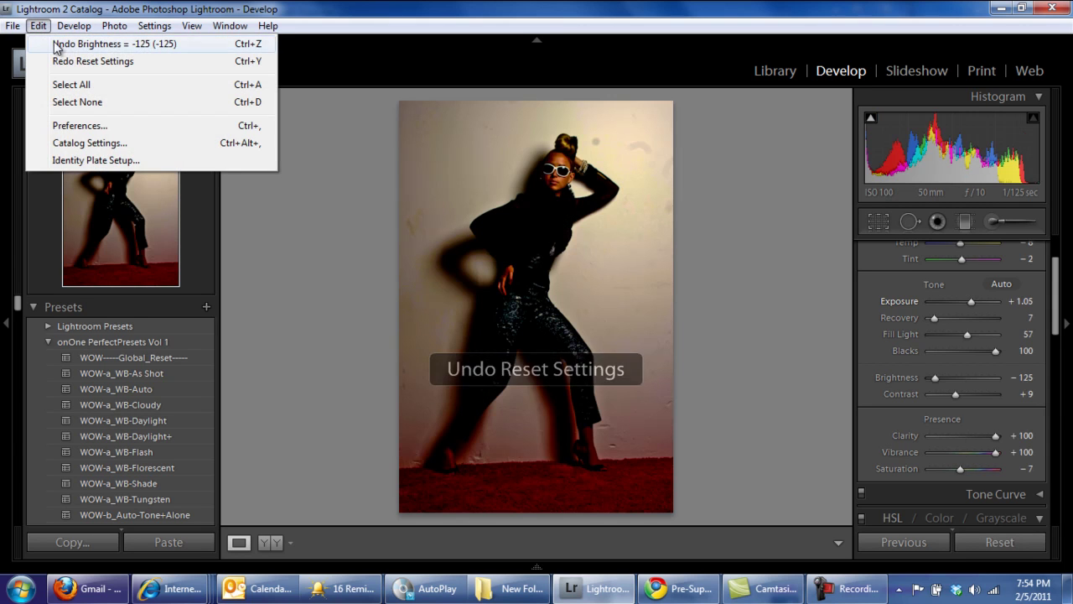
click(52, 39)
click(46, 28)
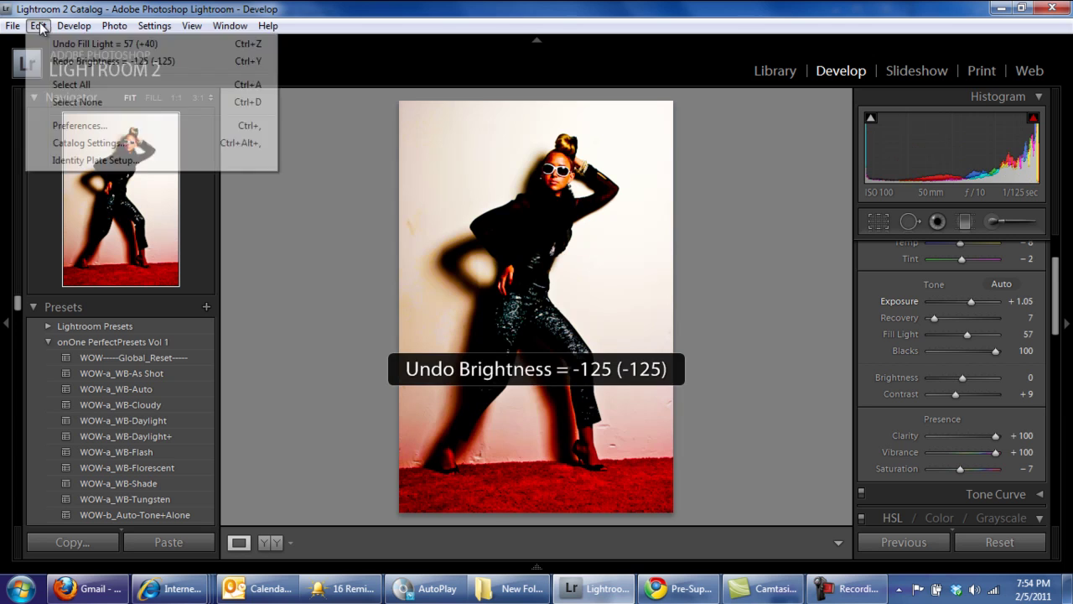
click(73, 49)
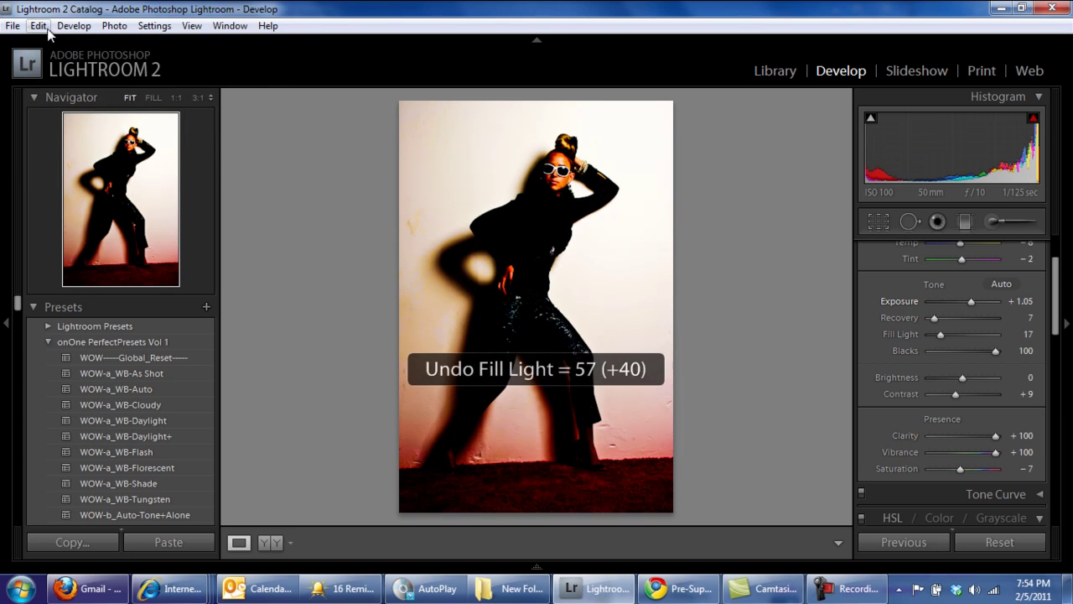
click(41, 27)
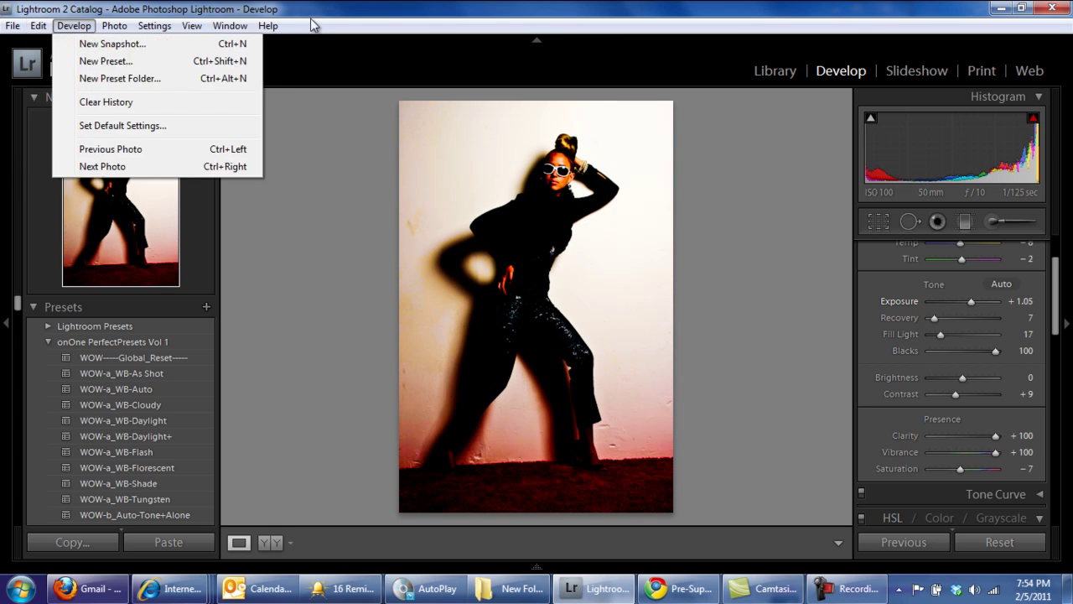
click(363, 26)
key(ctrl+z)
key(ctrl+z)
key(ctrl+z)
key(ctrl+z)
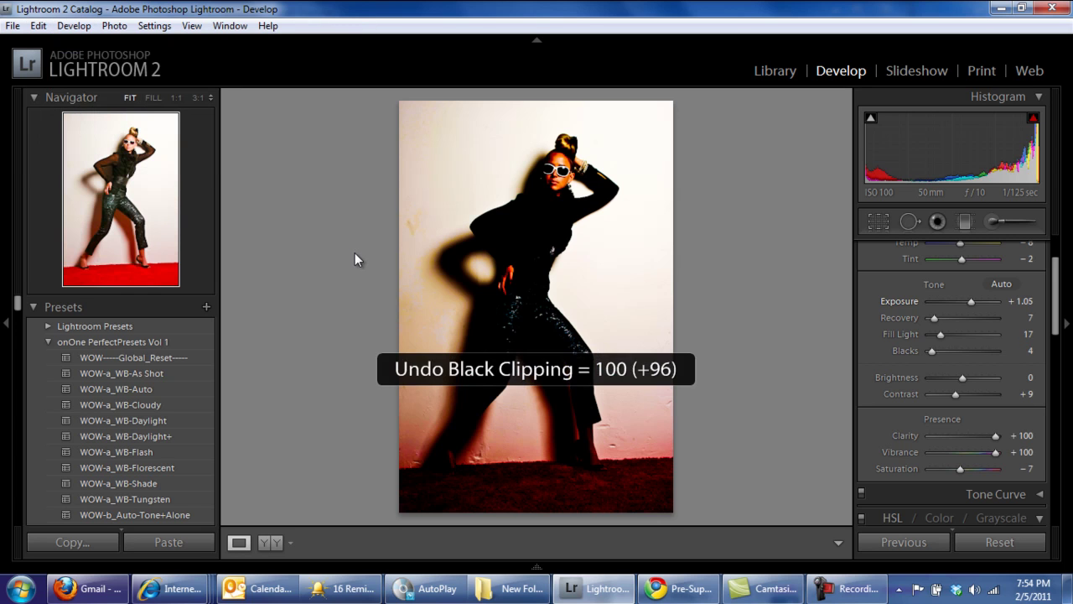
key(ctrl+z)
key(ctrl+z)
key(ctrl+z)
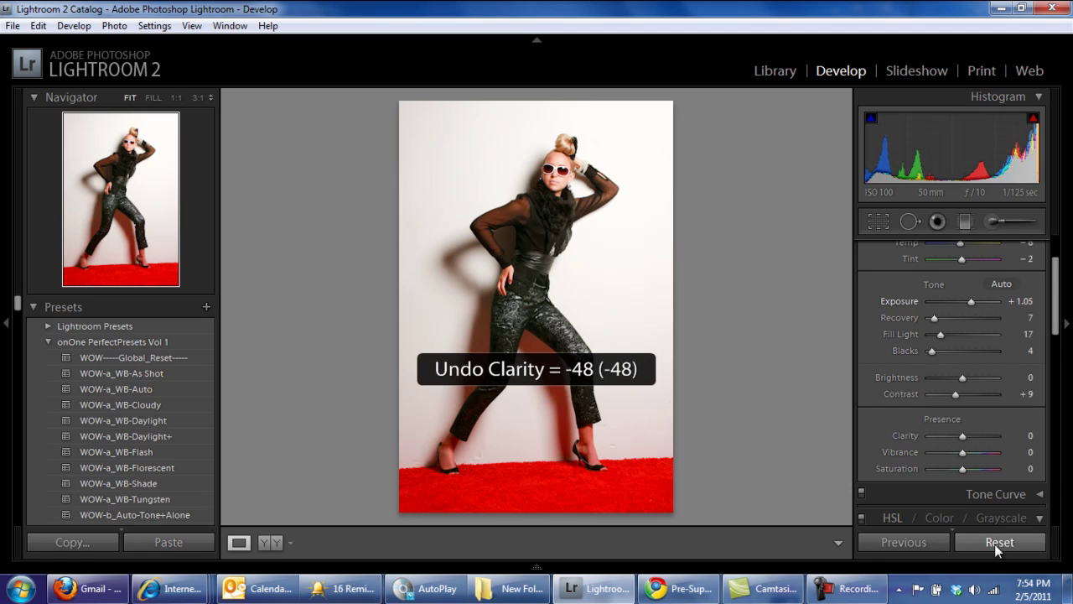
click(996, 543)
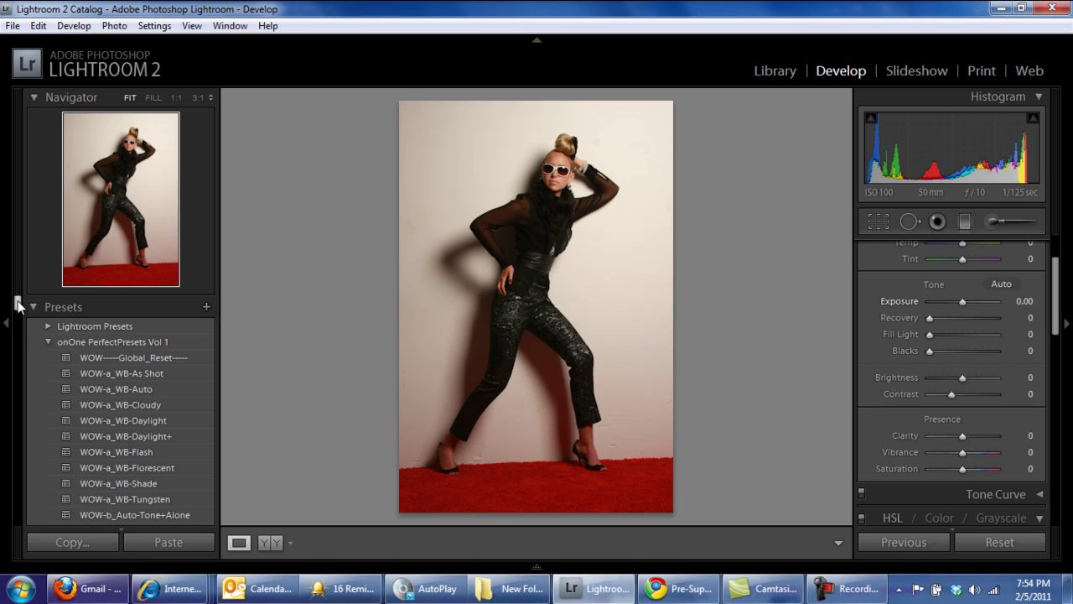
Step: Apply the Creative - Sepia preset from Lightroom Presets and lower Exposure to −0.48
click(47, 326)
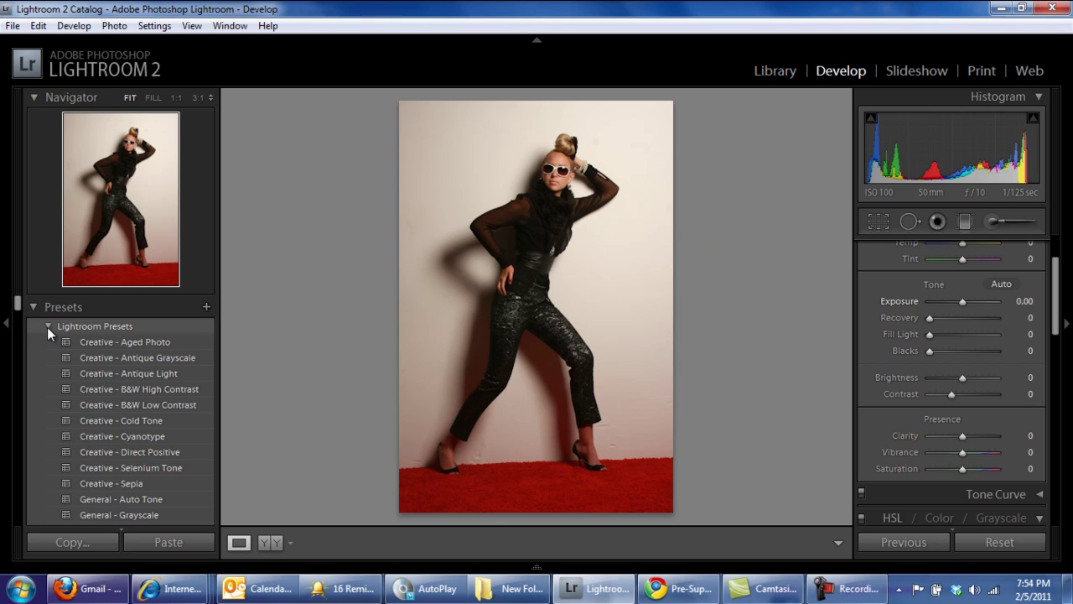
click(137, 483)
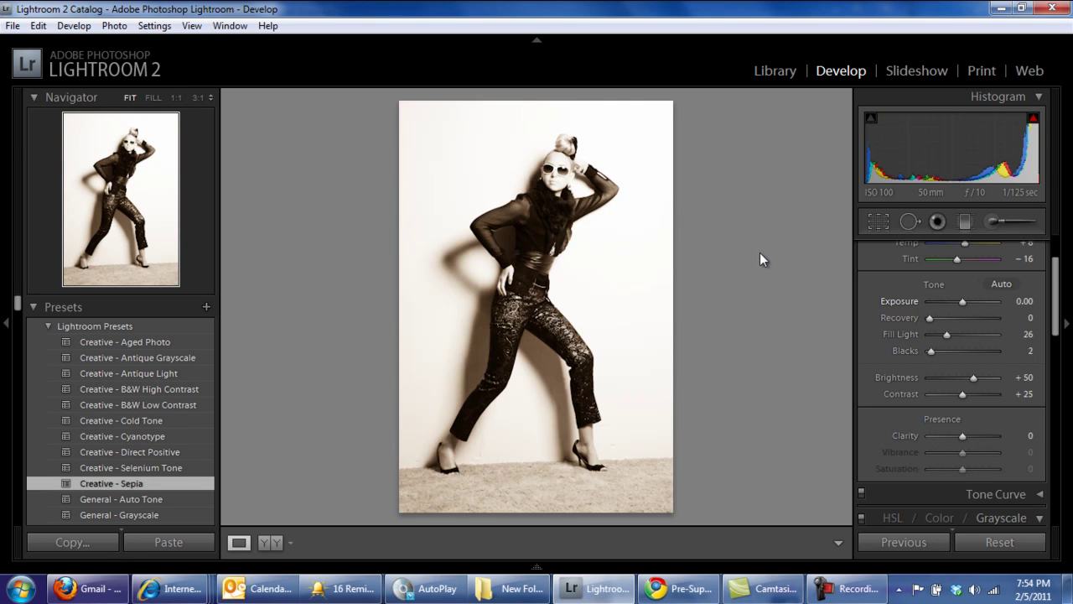
mouse_move(964, 303)
mouse_down()
mouse_move(977, 305)
mouse_move(960, 309)
mouse_up()
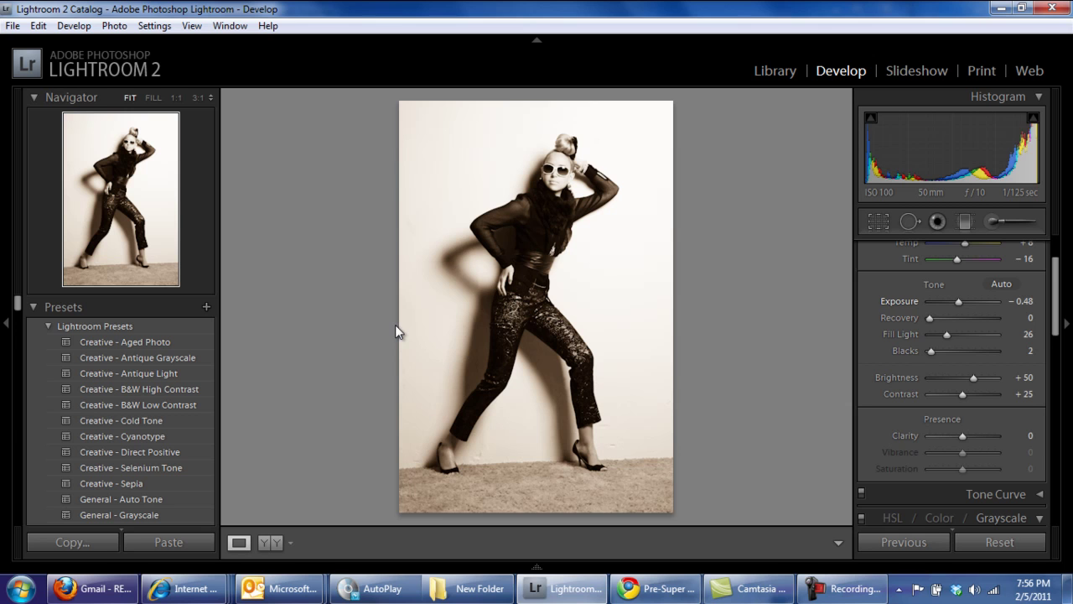
Step: Open 2 342.jpg from the filmstrip, raise its Exposure to +0.95, then return to Library
click(537, 567)
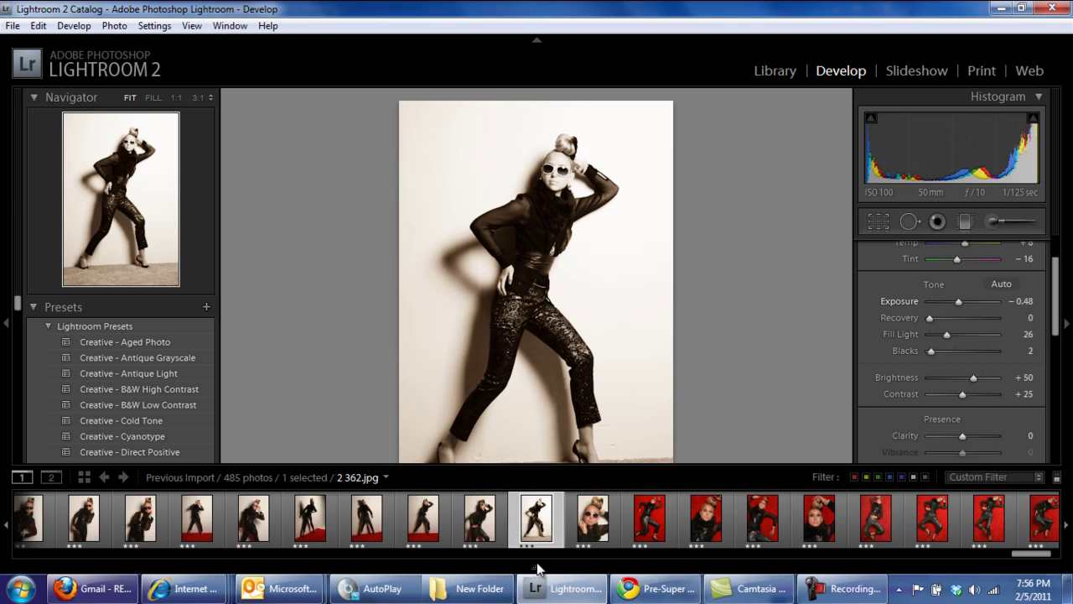
click(366, 518)
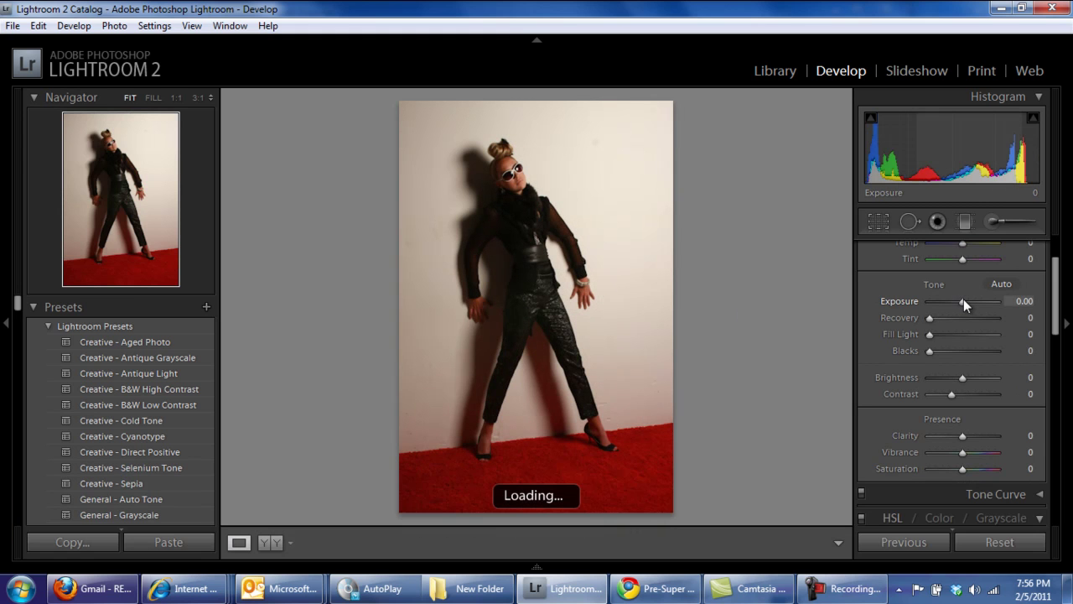
drag(962, 301, 970, 301)
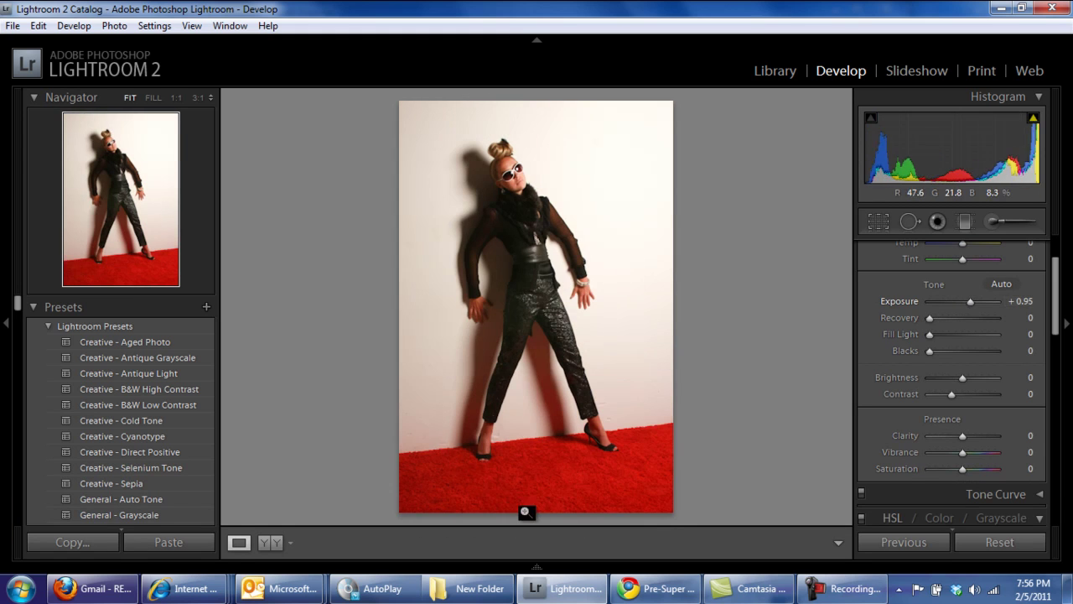
mouse_move(533, 569)
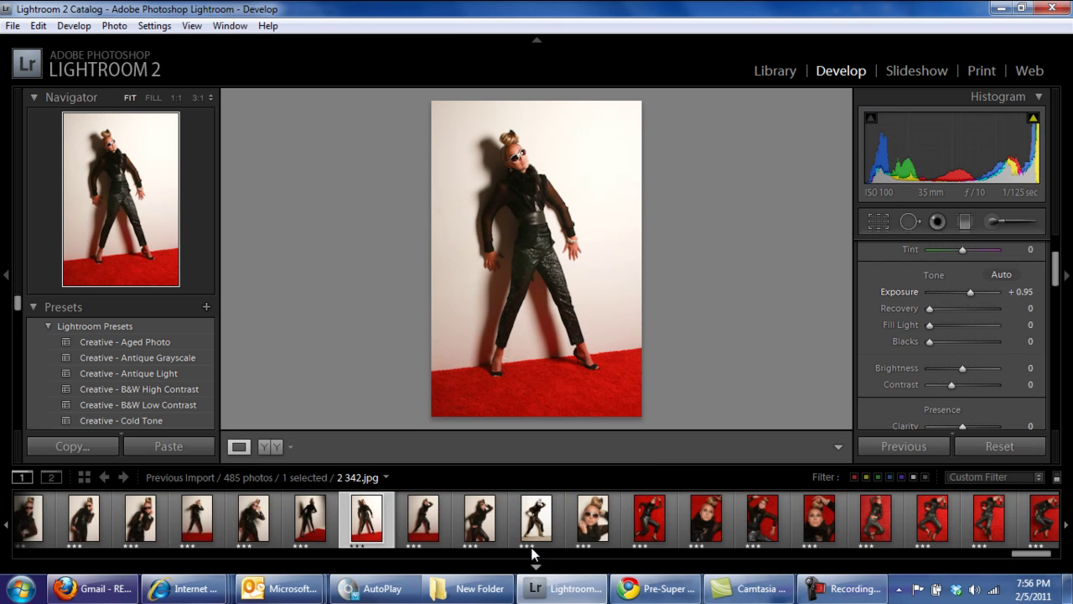
click(776, 71)
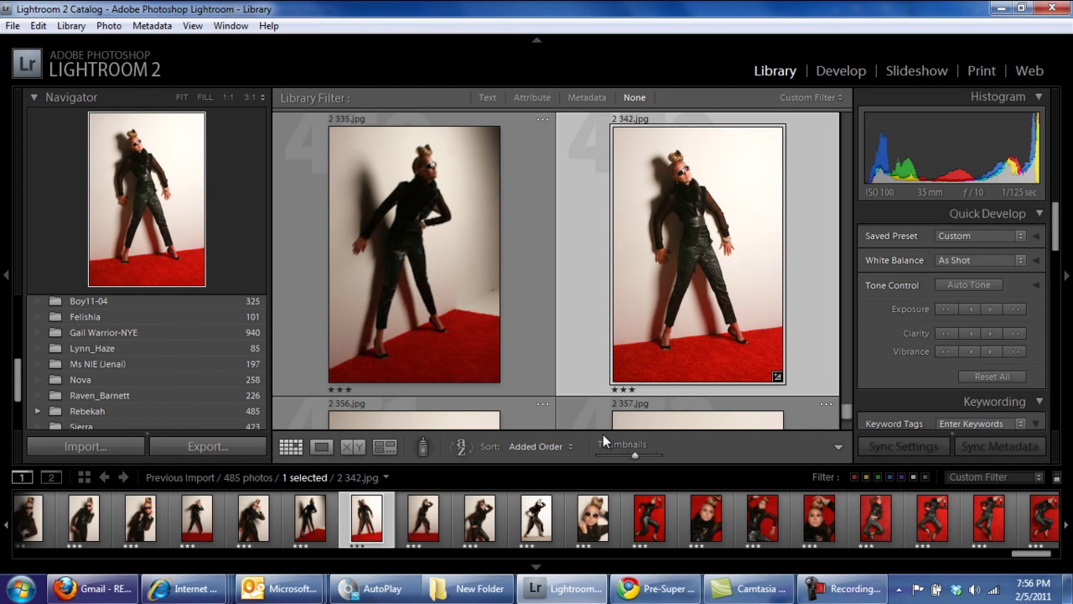
Step: Shrink the thumbnails and select the ten photos from 2 300.jpg through 2 365.jpg
drag(633, 456, 607, 457)
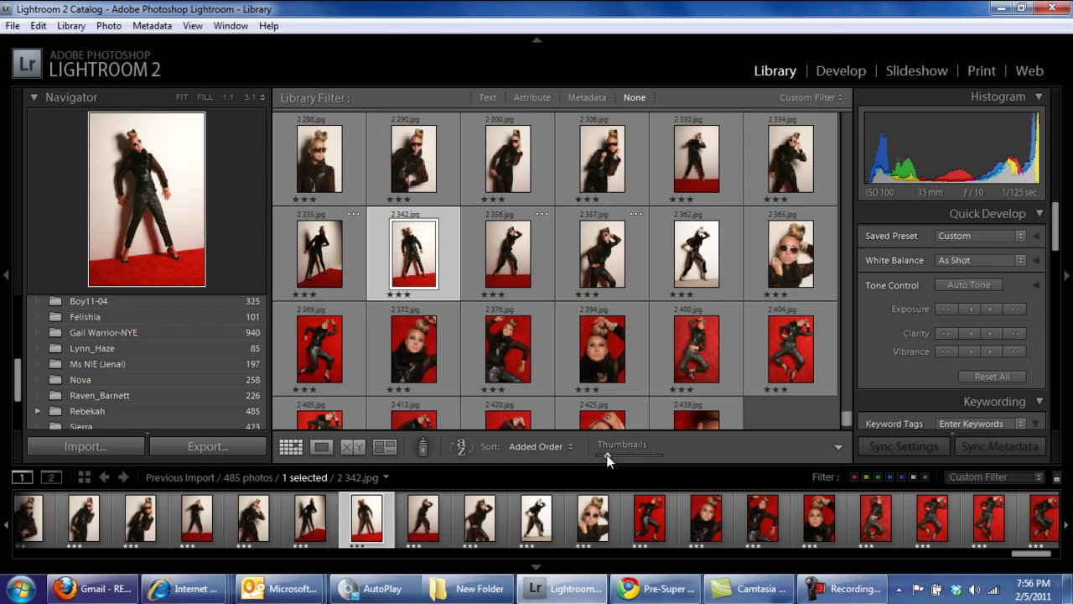
click(495, 150)
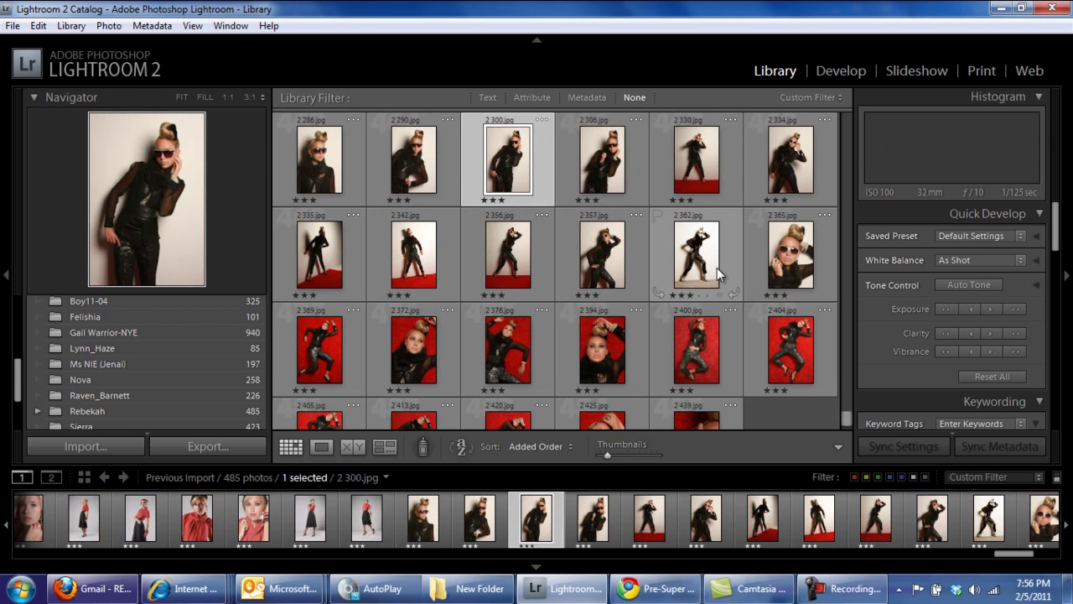
shift+click(761, 245)
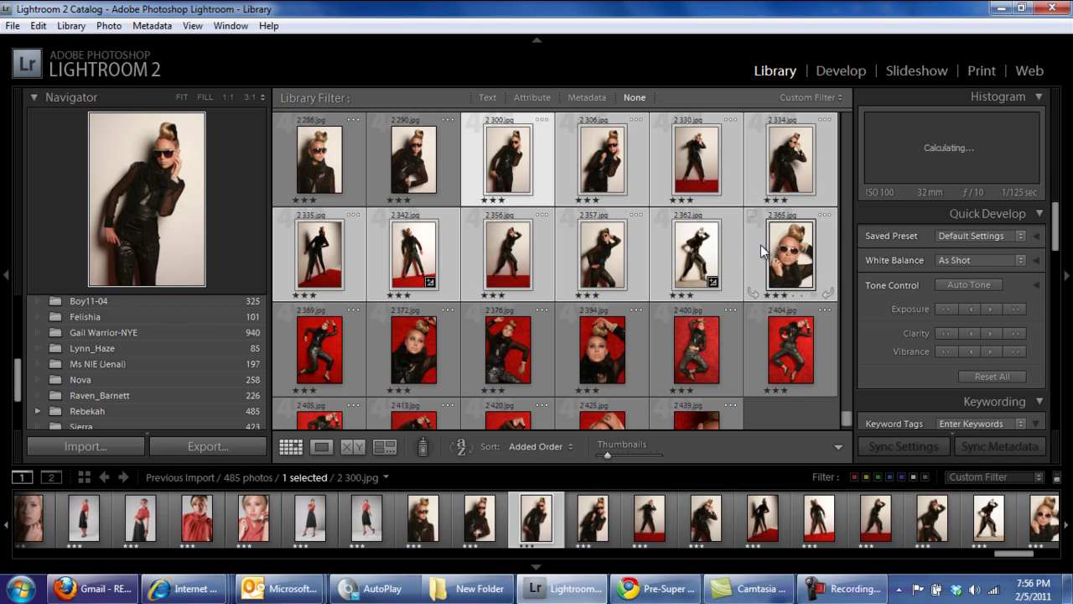
Step: Adjust the selected photos' exposure with the Quick Develop arrows, then apply Auto Tone
click(993, 310)
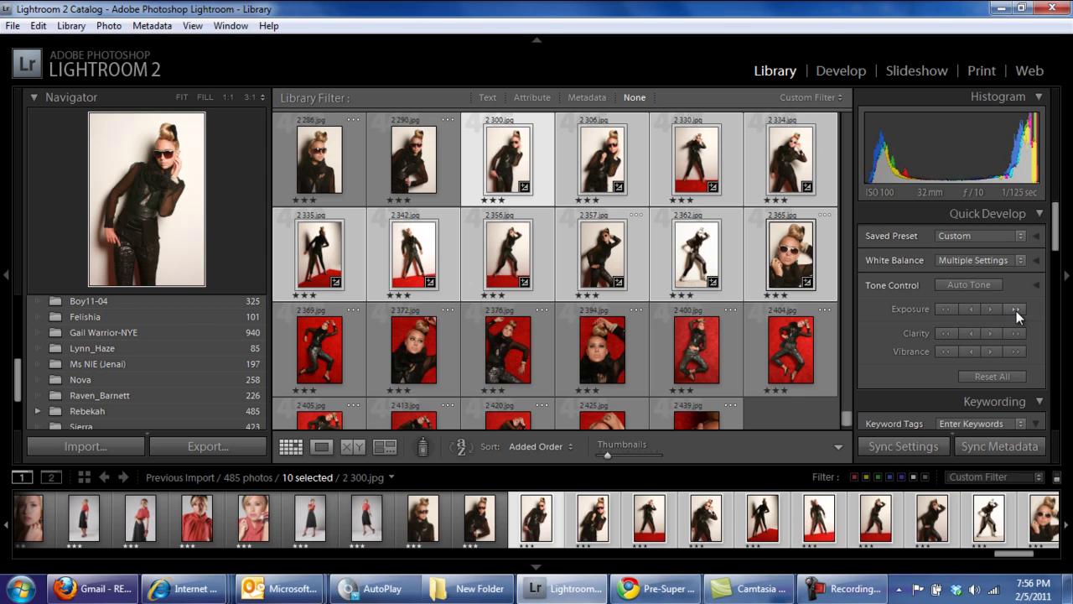
click(1013, 310)
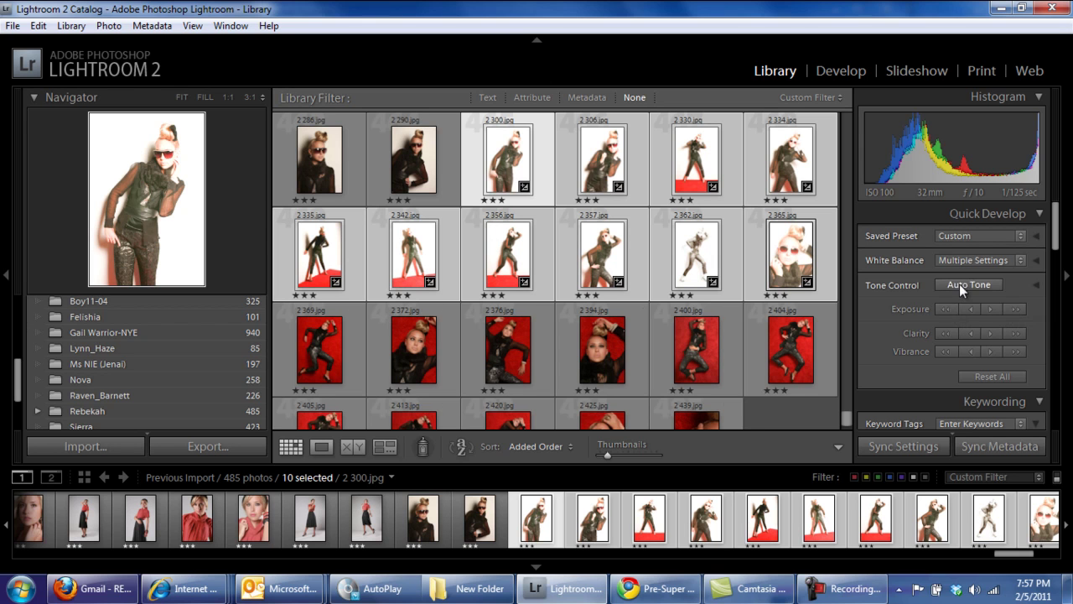
click(967, 308)
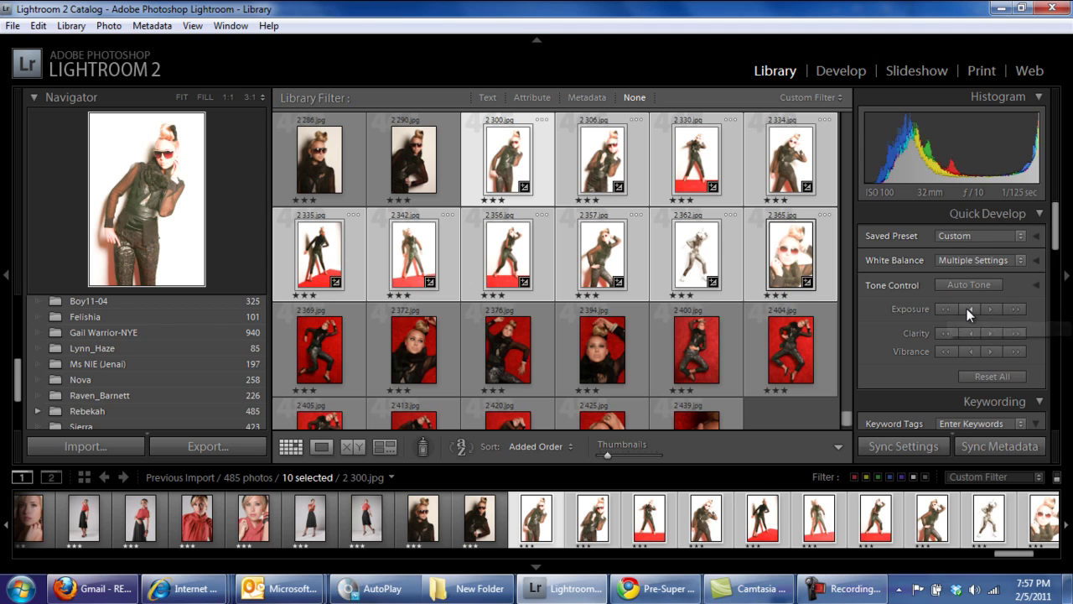
click(966, 308)
click(967, 308)
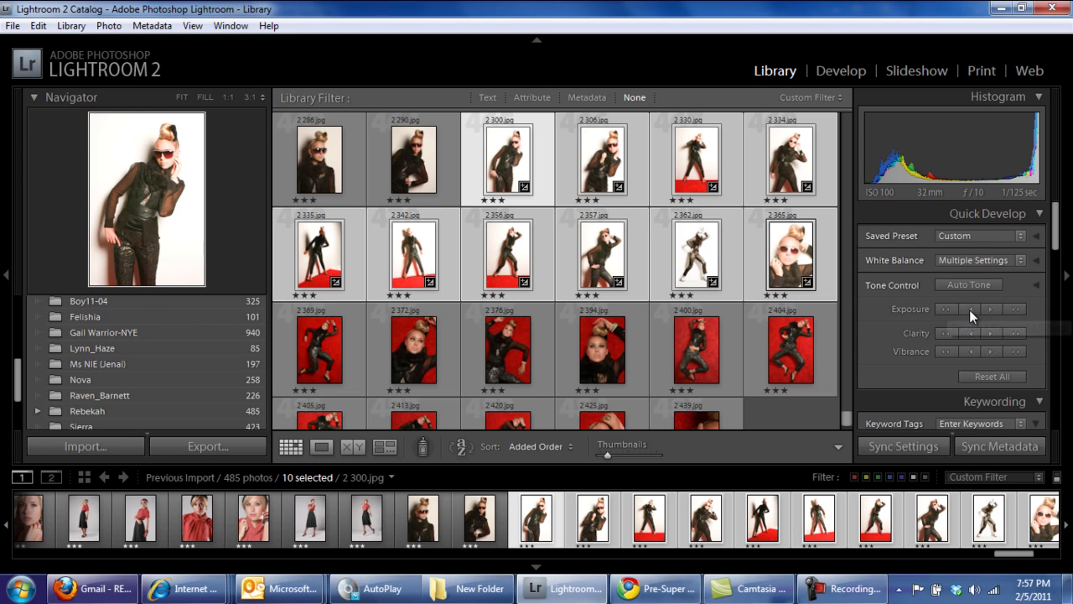
click(969, 310)
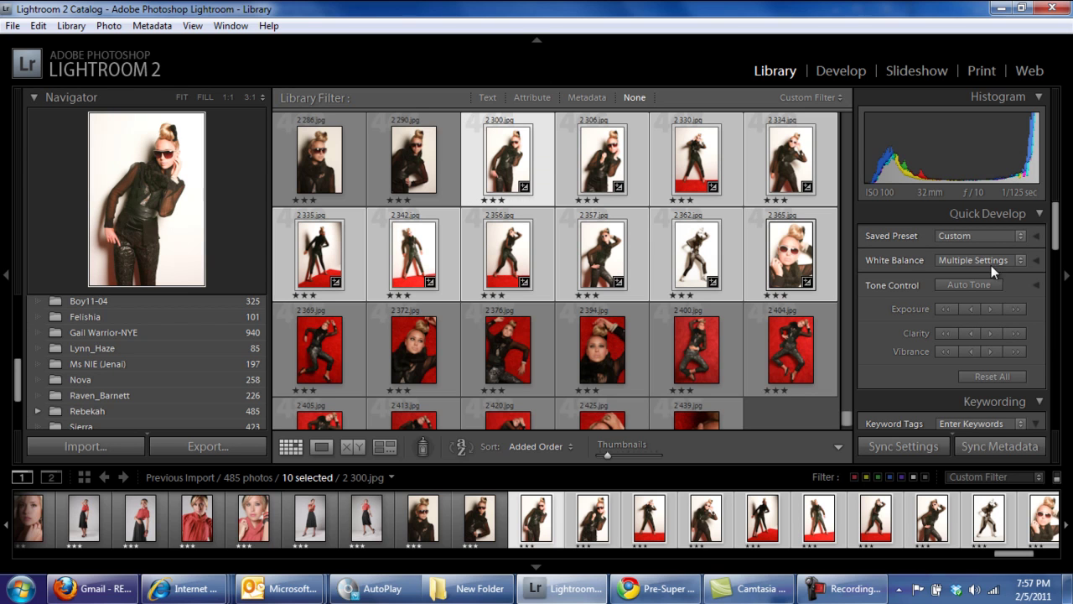
click(973, 285)
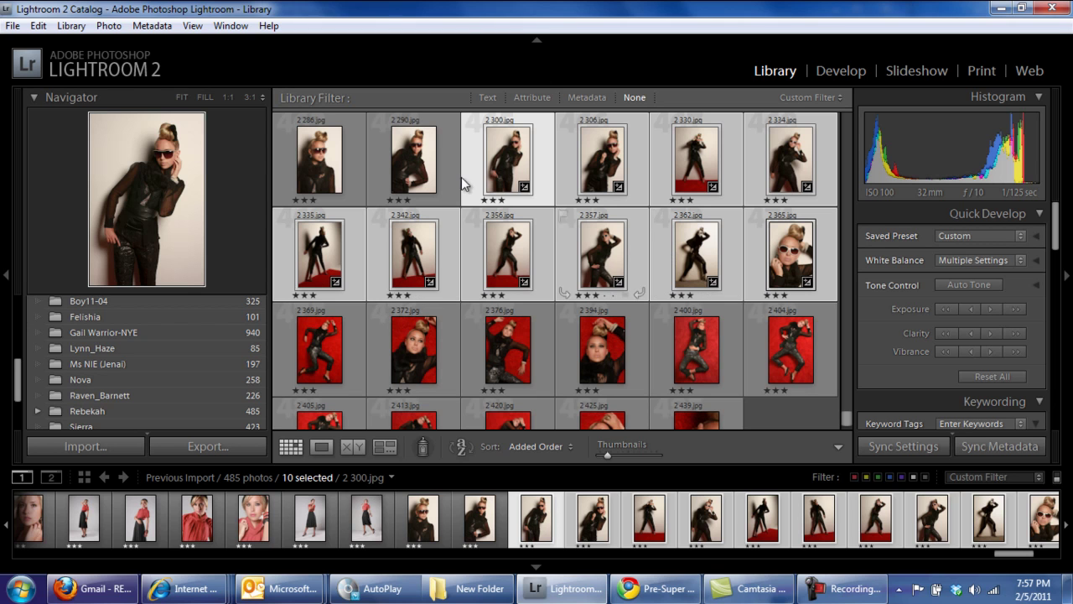
Step: Open the Export dialog for the selected photos, keeping export to files on disk
click(13, 27)
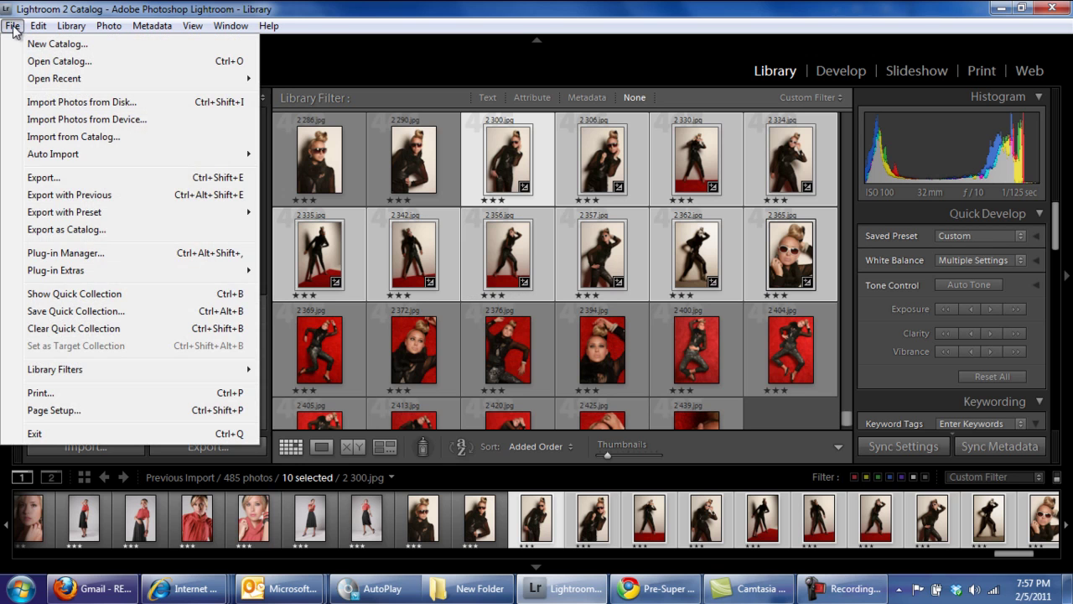
click(44, 178)
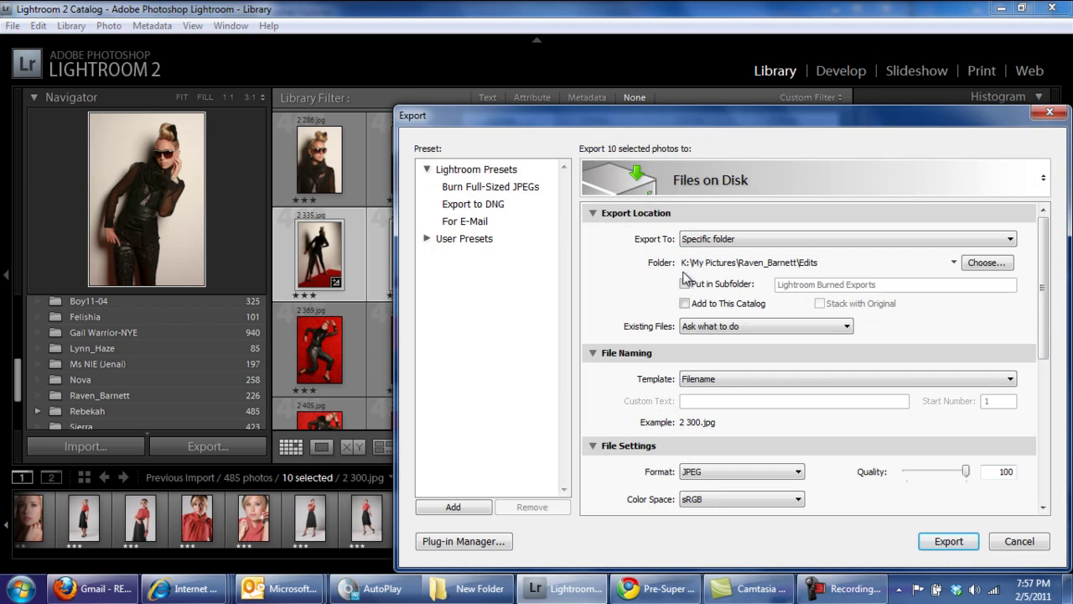
click(1045, 181)
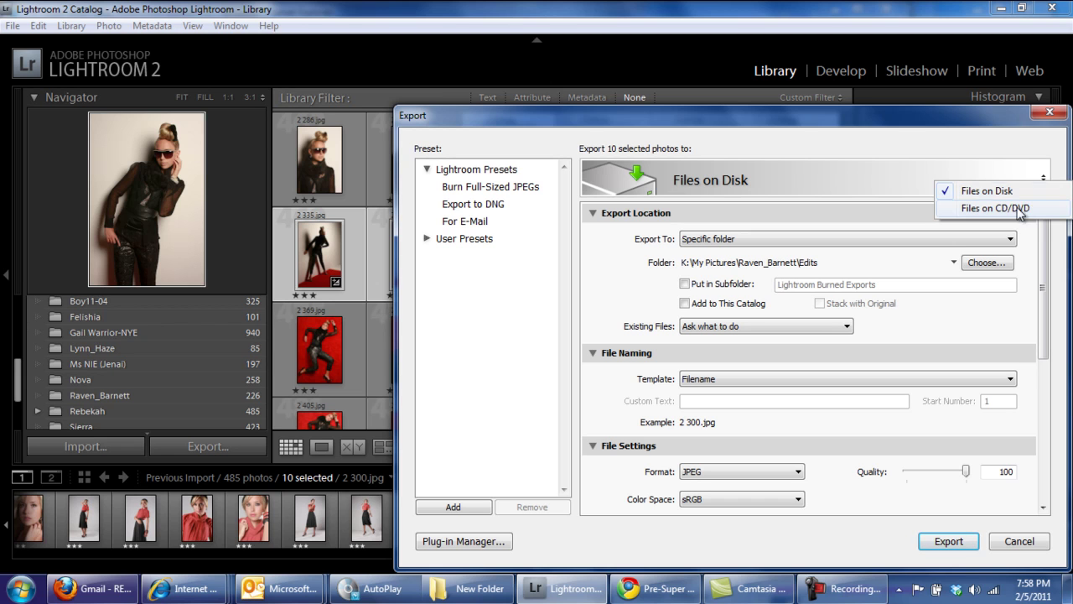
click(1013, 191)
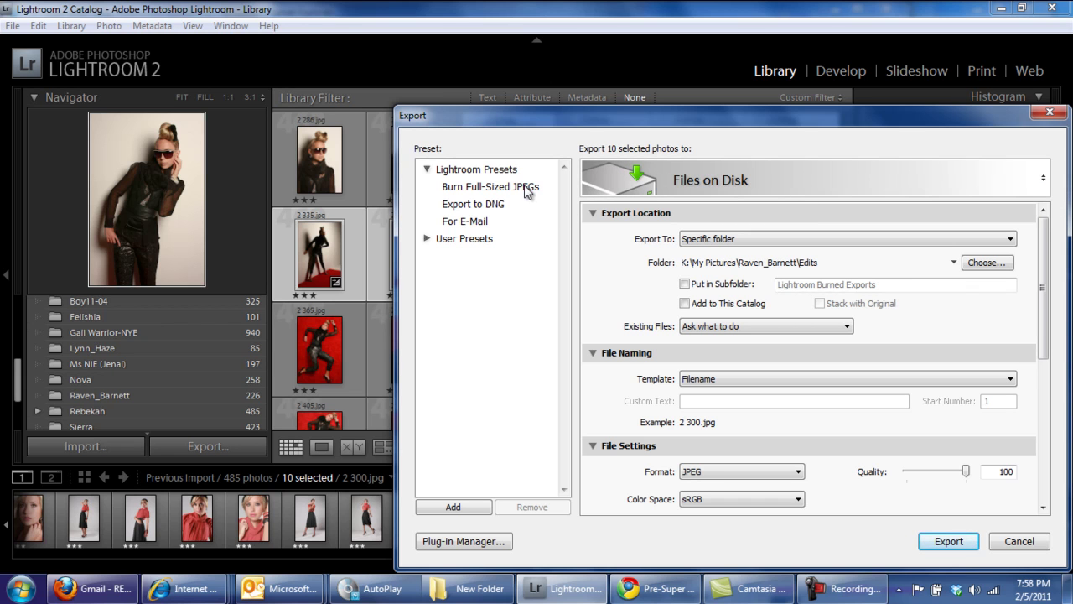
Step: Choose a new 'Prints' folder inside Rebekah as the export destination
click(993, 263)
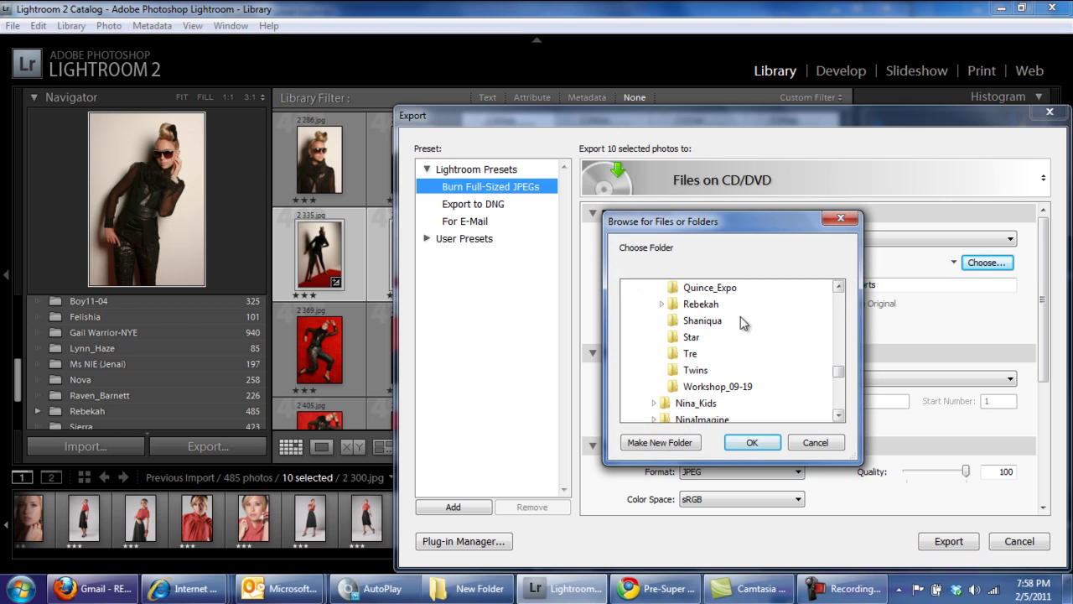
click(661, 304)
click(693, 308)
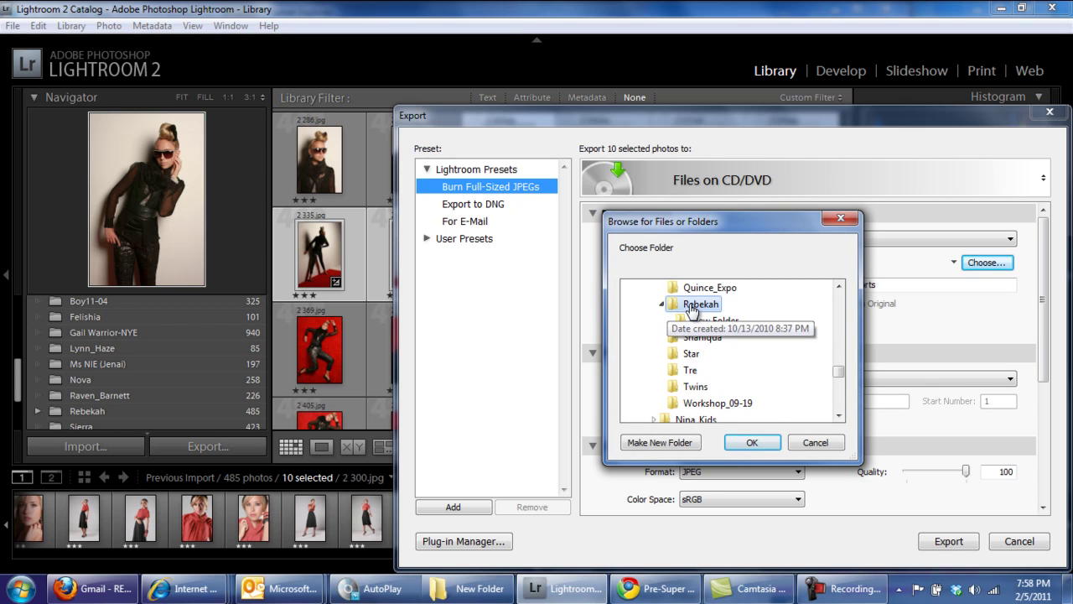
click(674, 446)
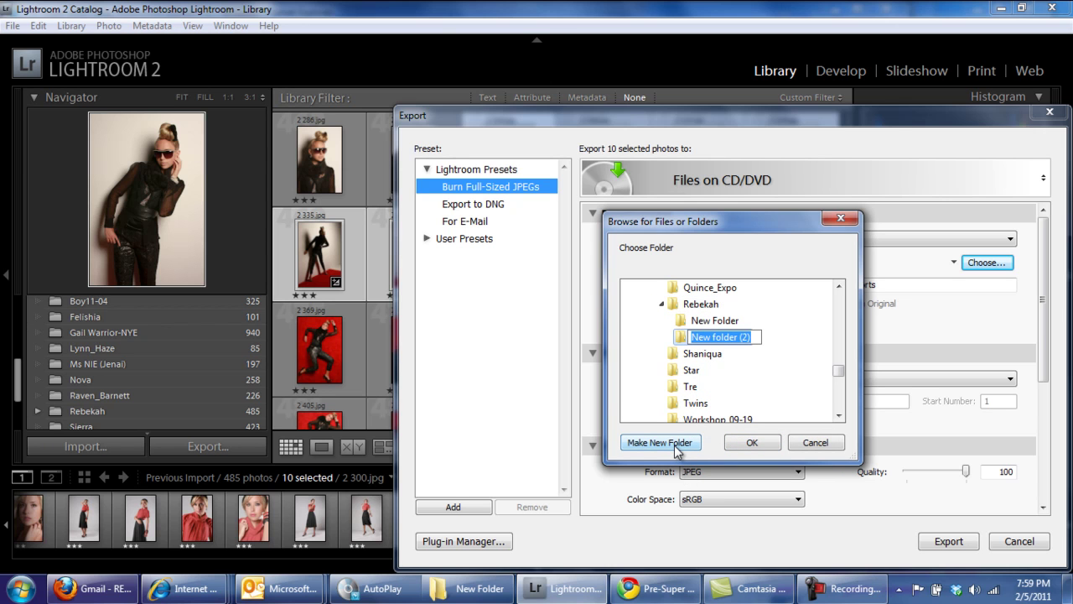
text(Prin)
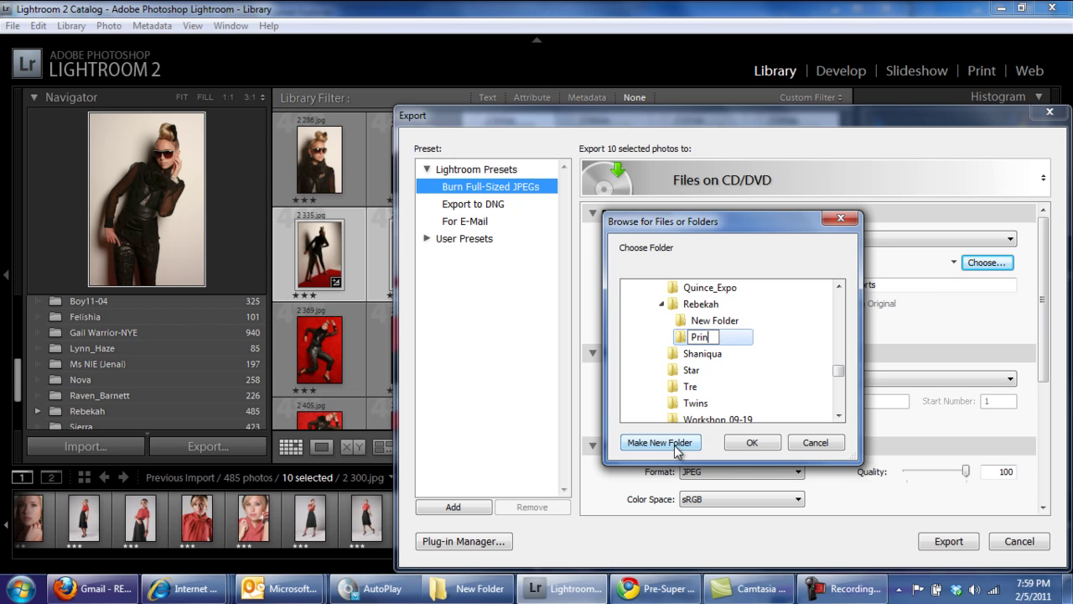
text(ts)
click(680, 337)
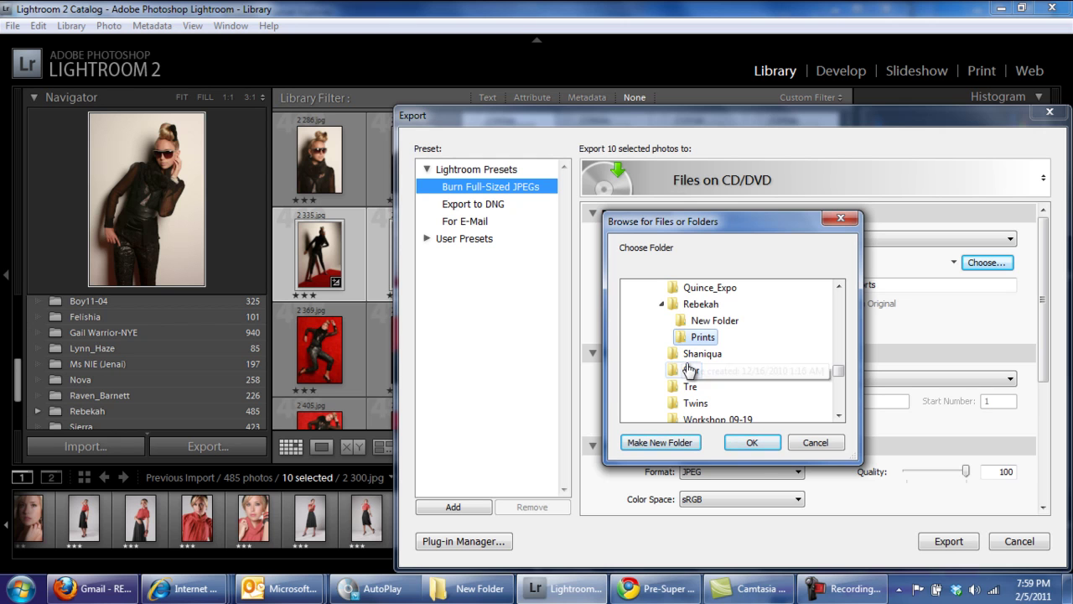
click(743, 443)
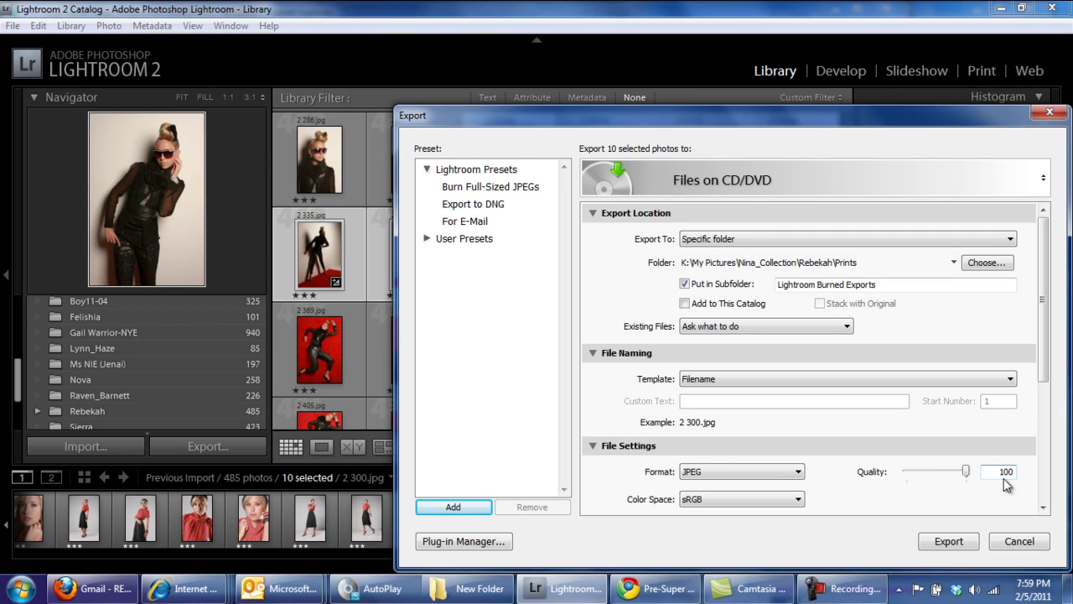
Step: Turn off Put in Subfolder, export the ten JPEGs and cancel the disc burn
click(684, 284)
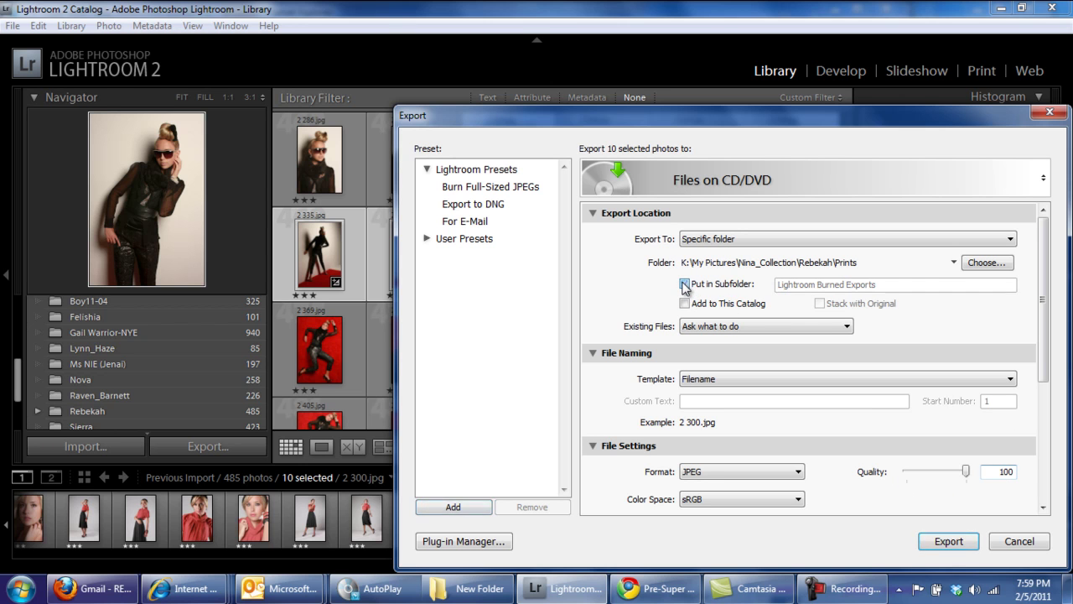
click(952, 540)
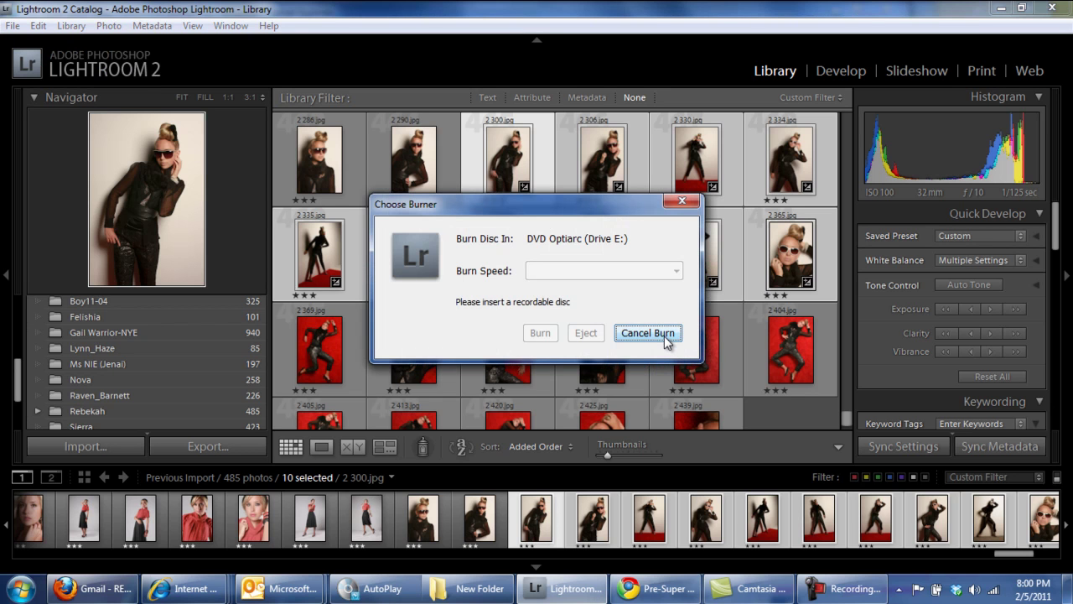
click(663, 334)
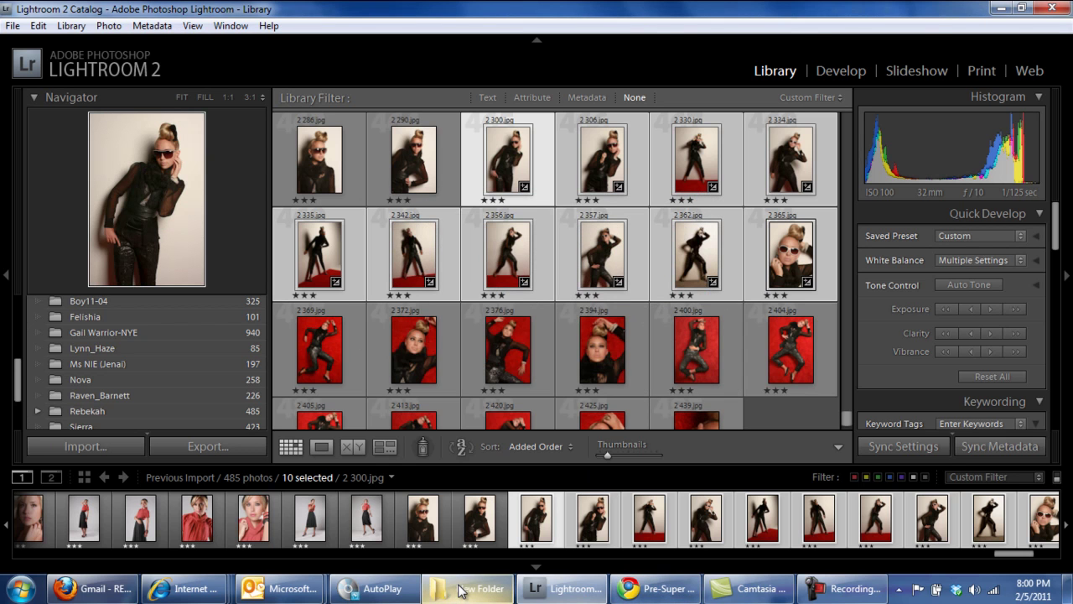
Step: In Explorer, go to Rebekah\Prints and select the exported 2 300.jpg
mouse_move(459, 590)
click(507, 508)
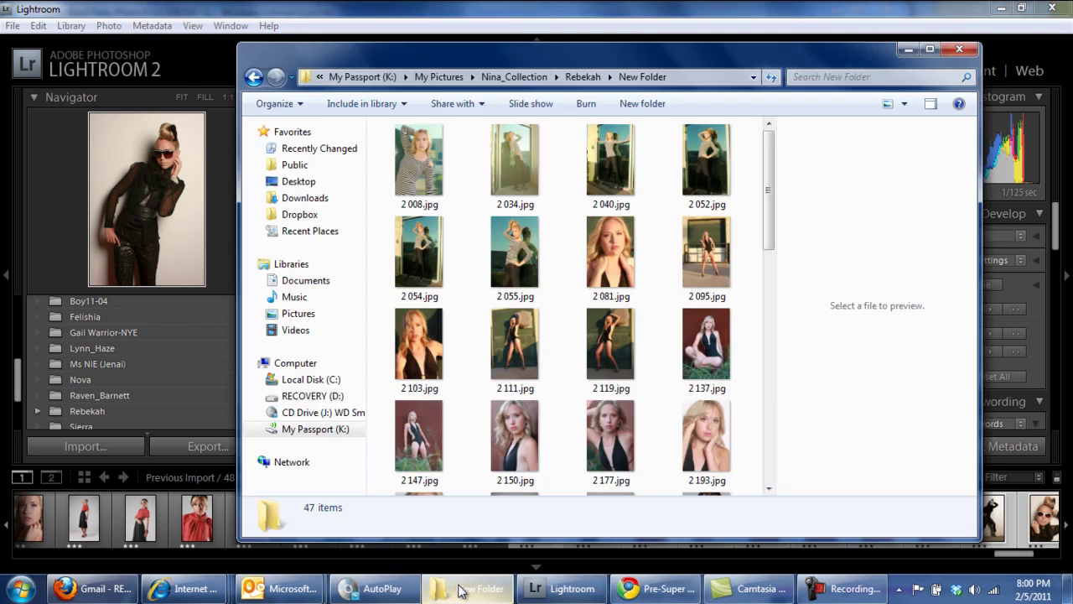
click(587, 76)
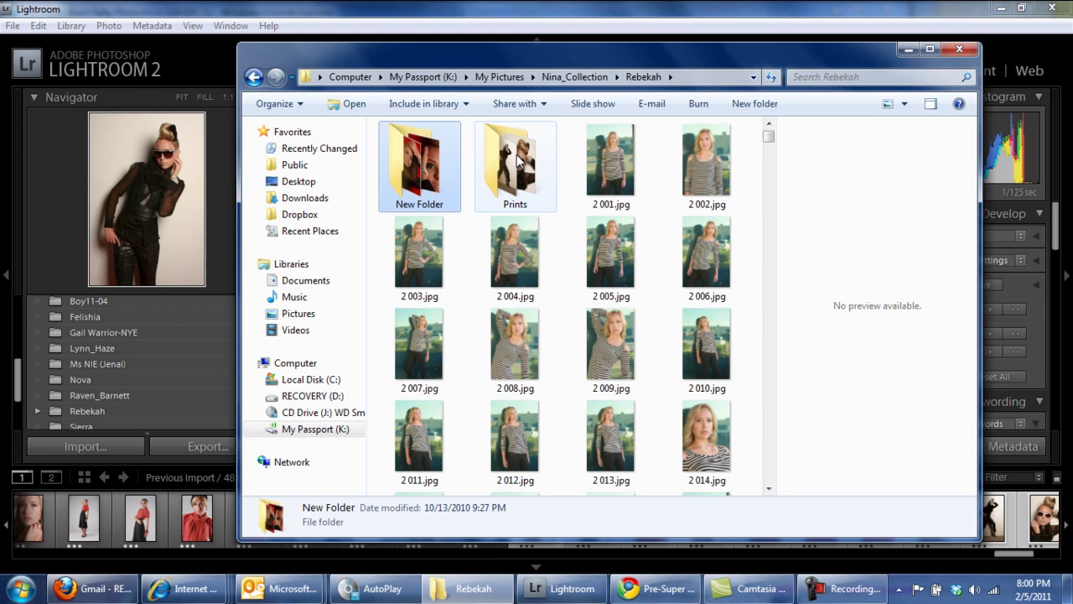
double_click(516, 155)
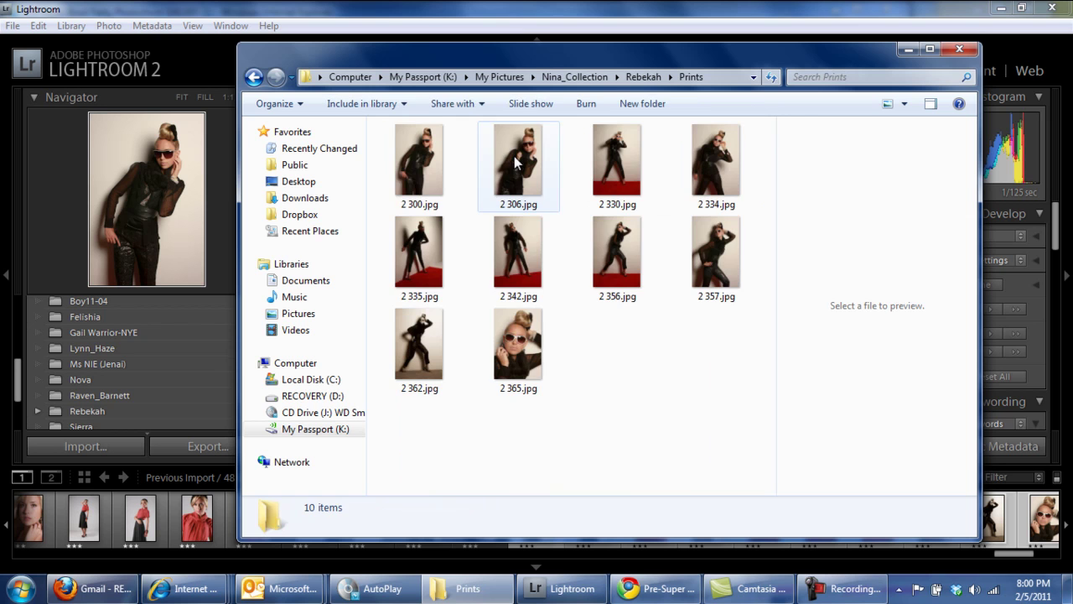
click(414, 155)
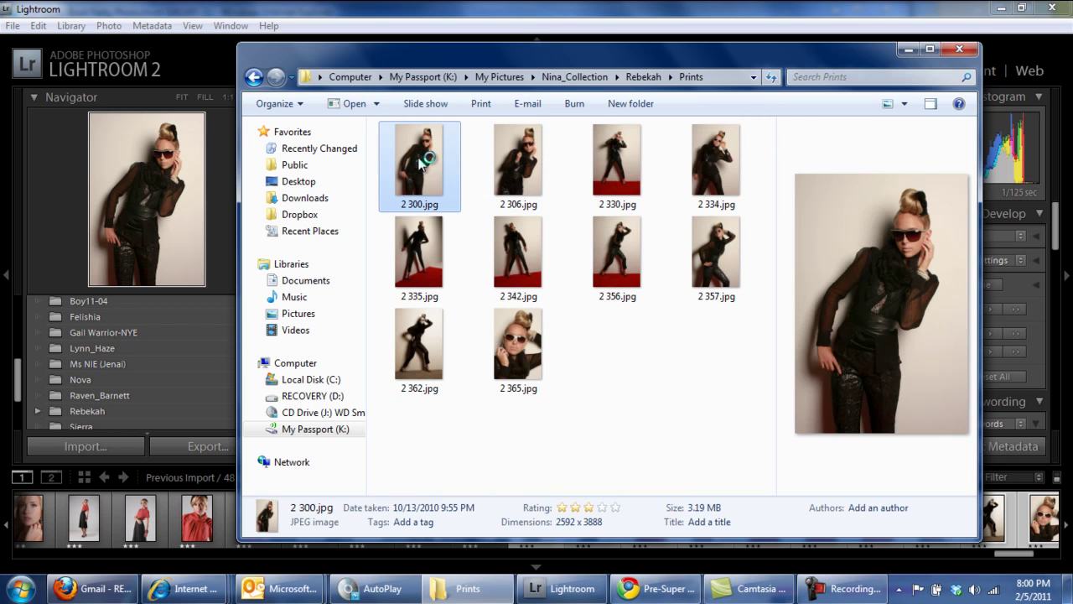
Step: Open 2 300.jpg in Windows Photo Viewer and step through the exports to the sepia 2 365.jpg
double_click(417, 160)
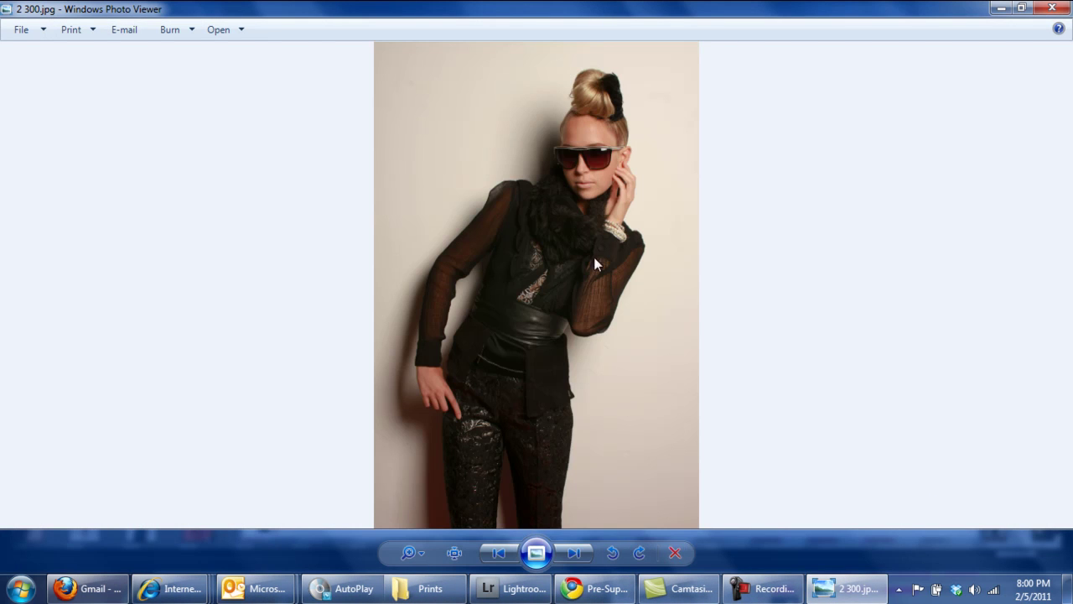
key(Right)
key(Right)
key(Right)
key(Right)
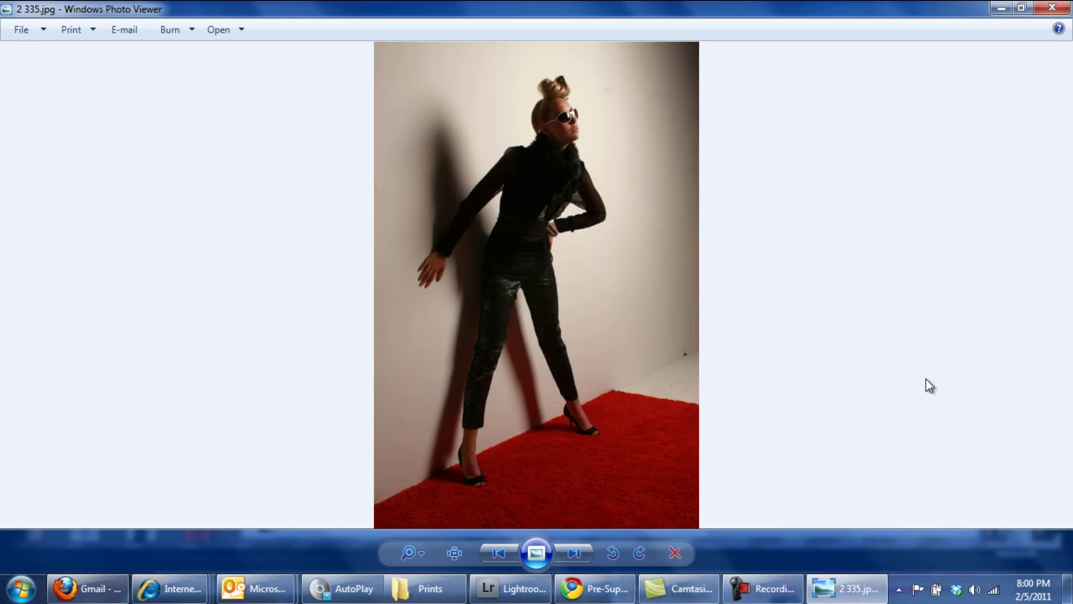
key(Right)
key(Right)
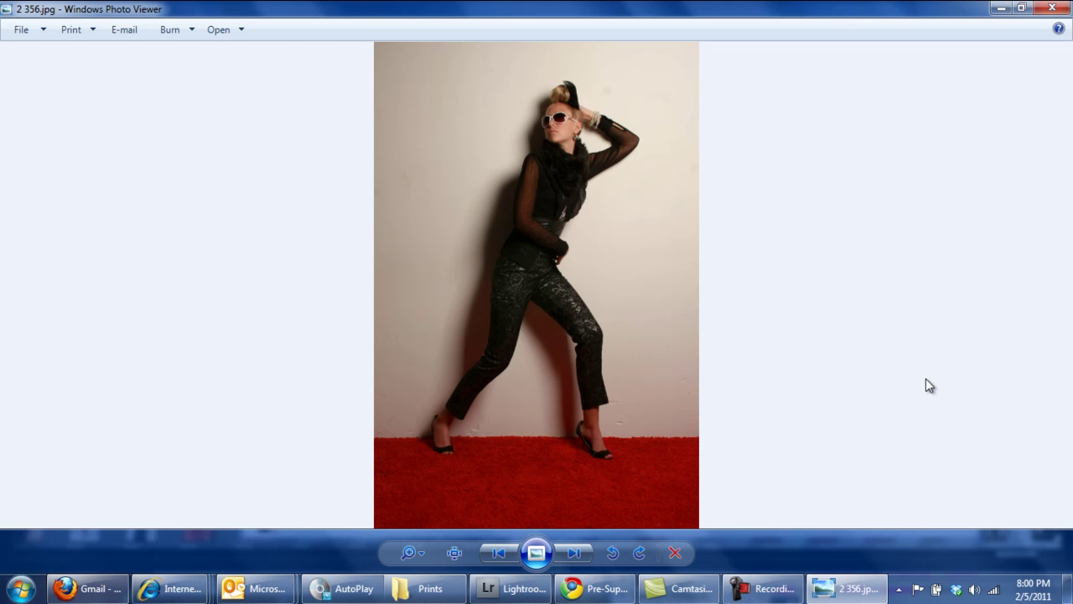
key(Right)
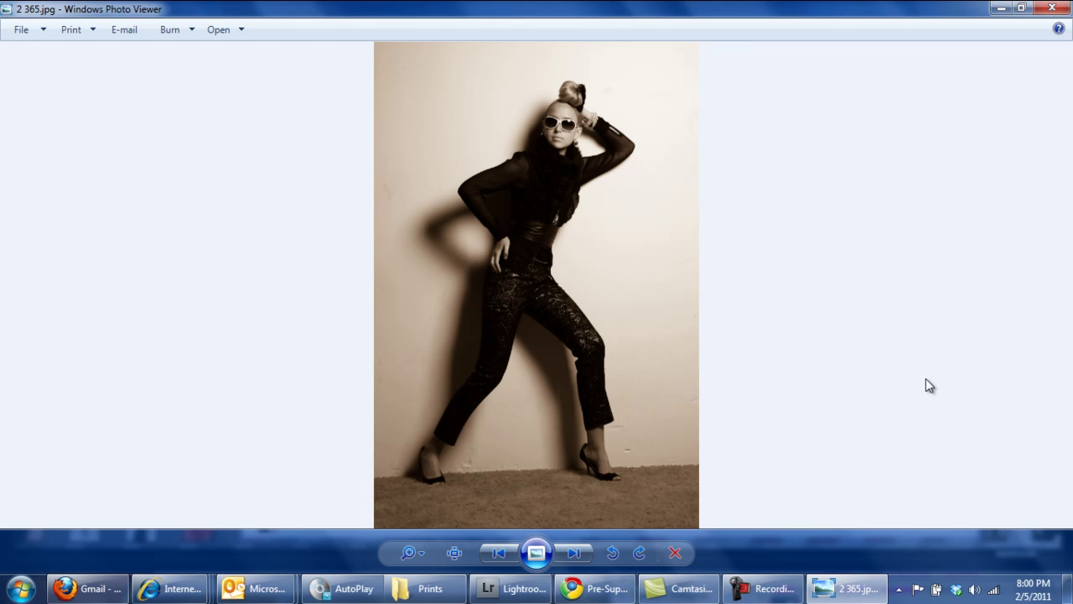
key(Right)
key(Right)
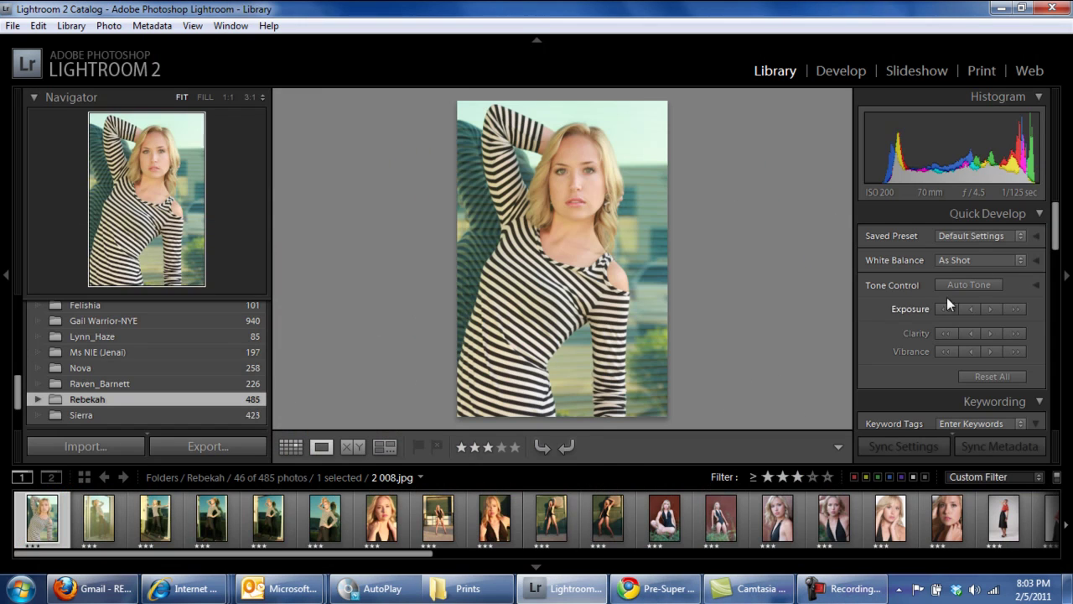
Step: Collapse the right and left panels, header bar and filmstrip around photo 2 008.jpg
click(1068, 279)
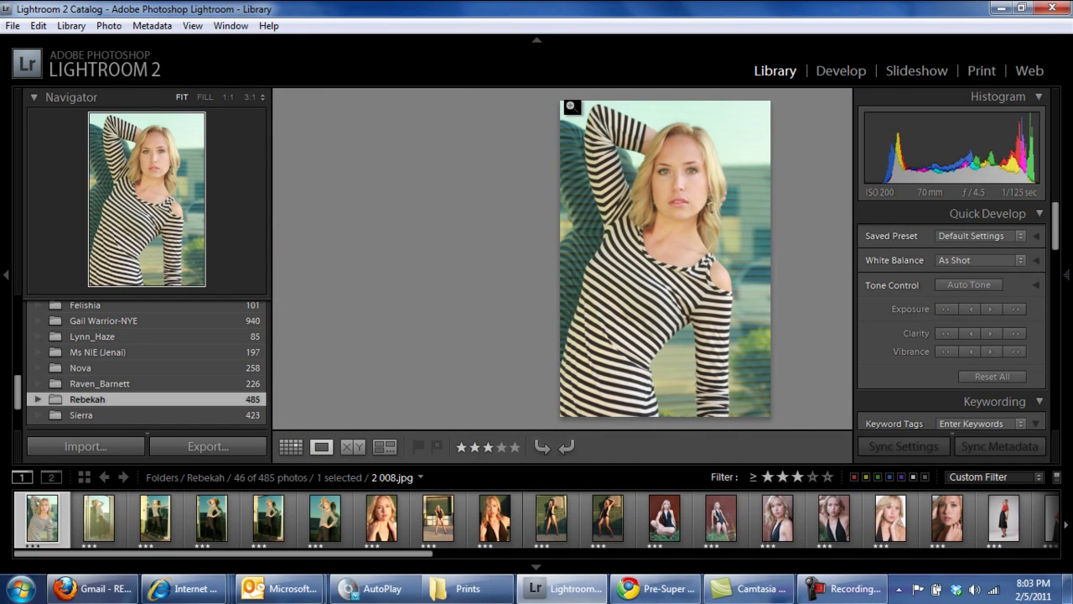
click(5, 274)
mouse_move(2, 285)
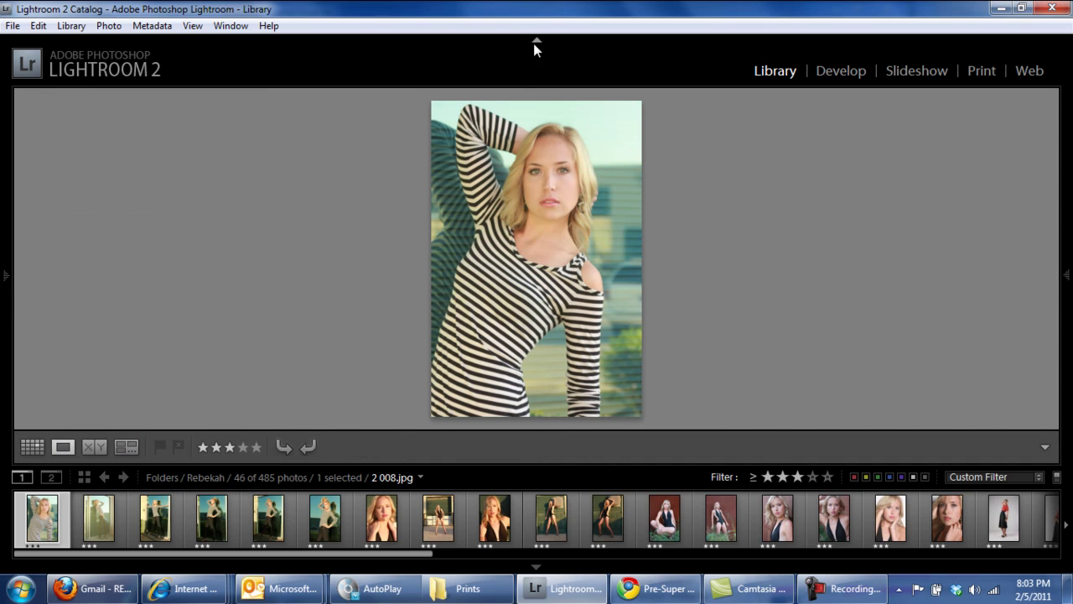
click(536, 41)
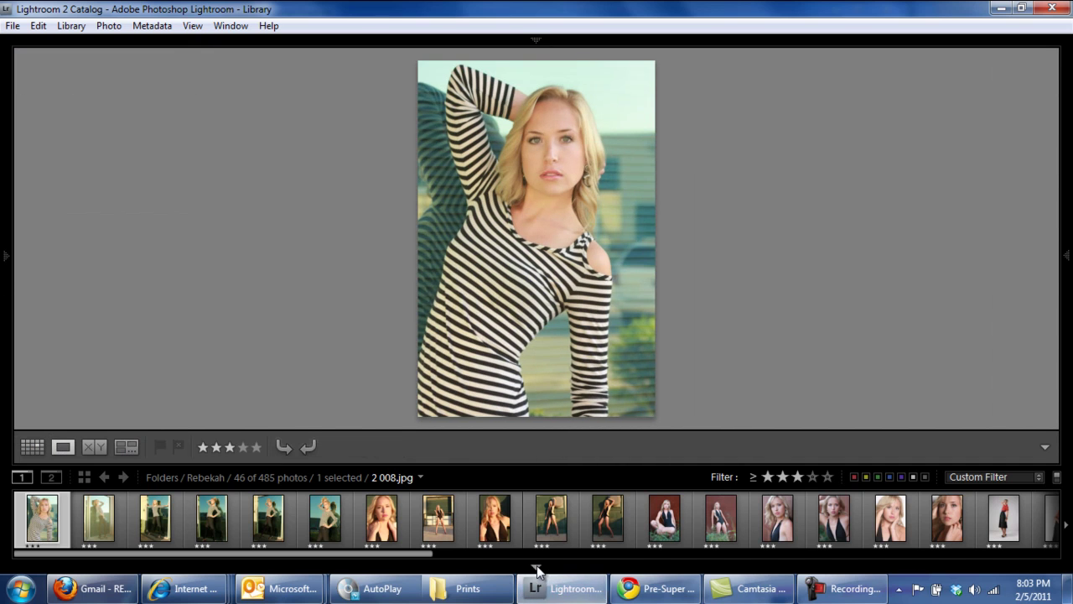
click(536, 568)
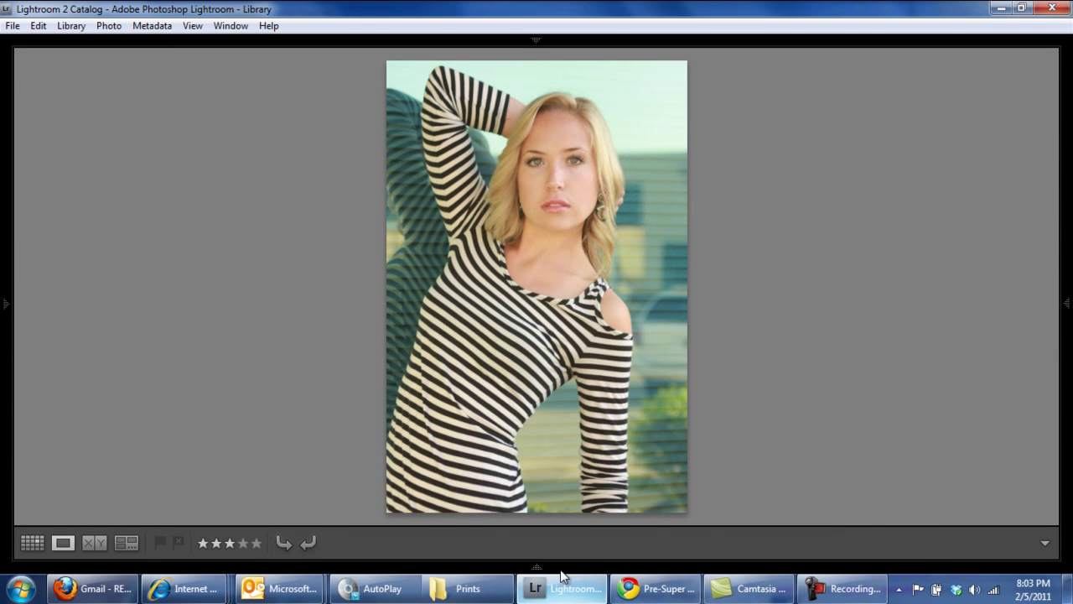
mouse_move(562, 569)
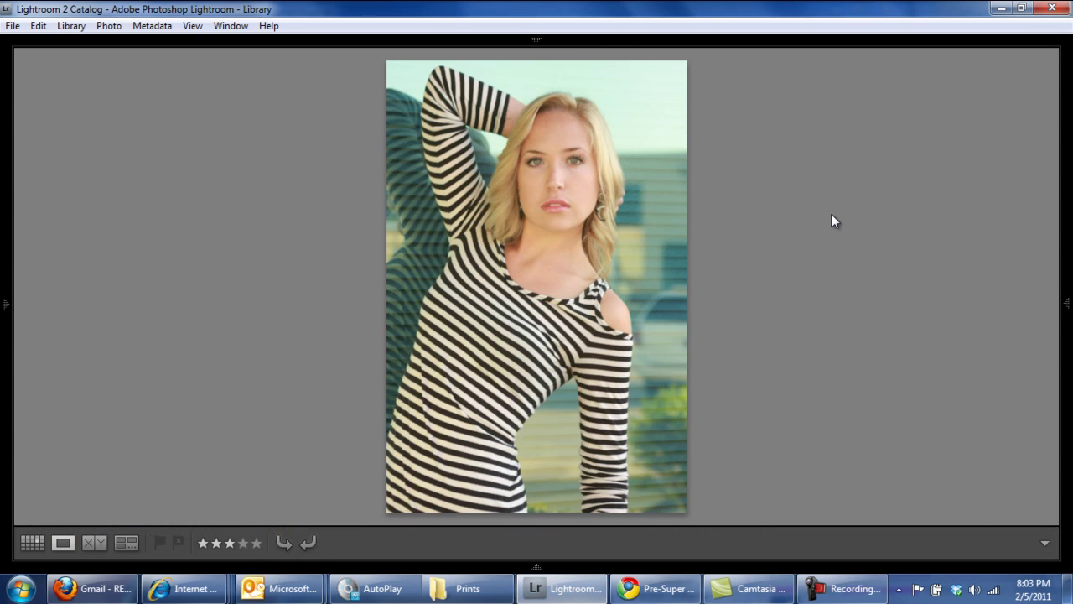
Step: Advance through the Rebekah photos in Loupe view, past reflection and garage-door shots, to the red-top close-up
key(Right)
key(Right)
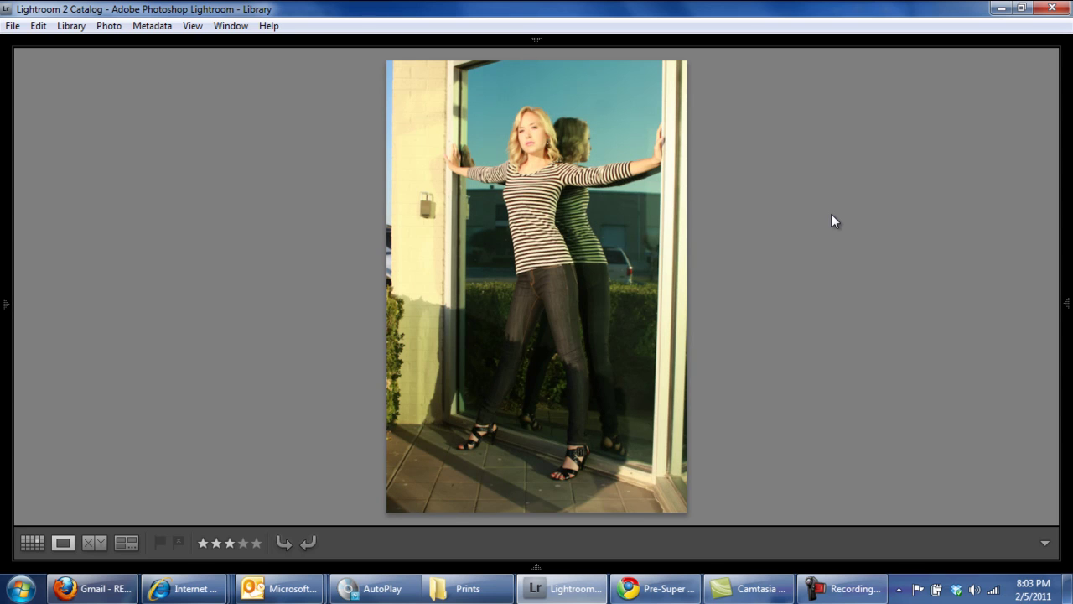
key(Right)
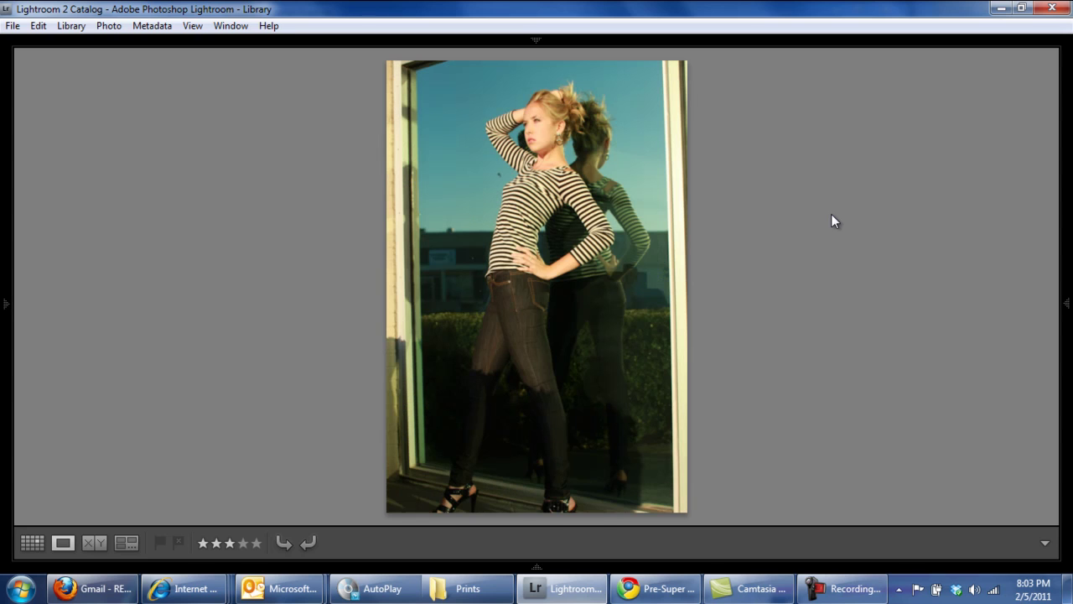
key(Right)
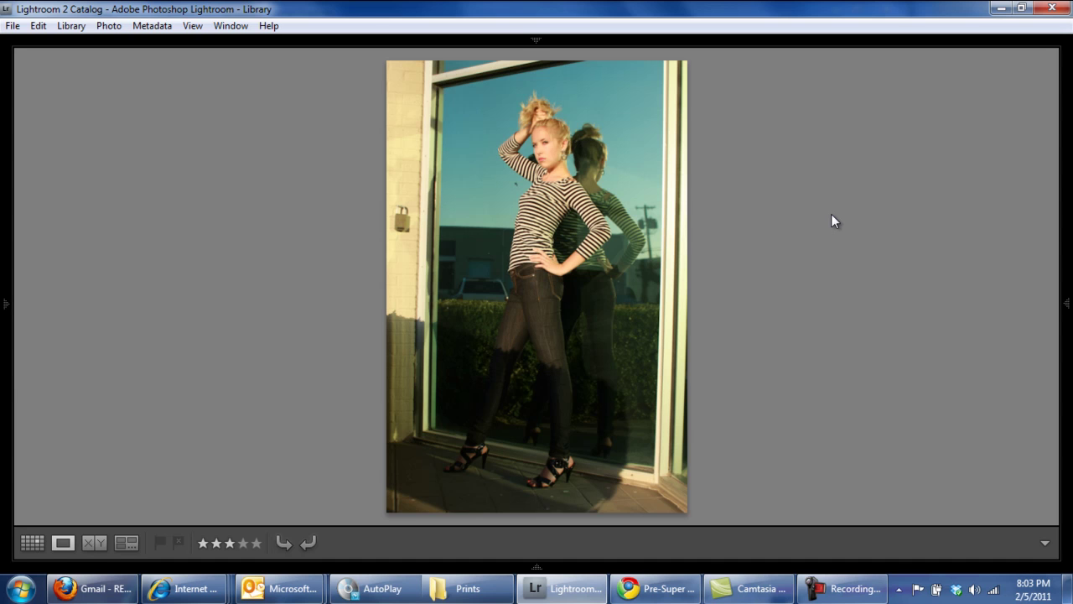
key(Right)
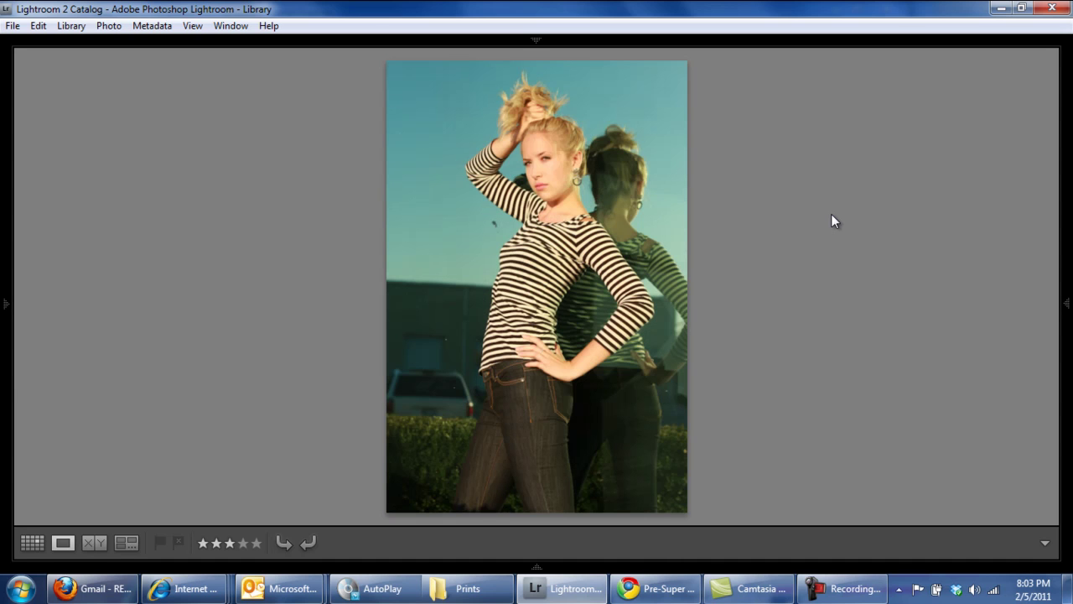
key(Right)
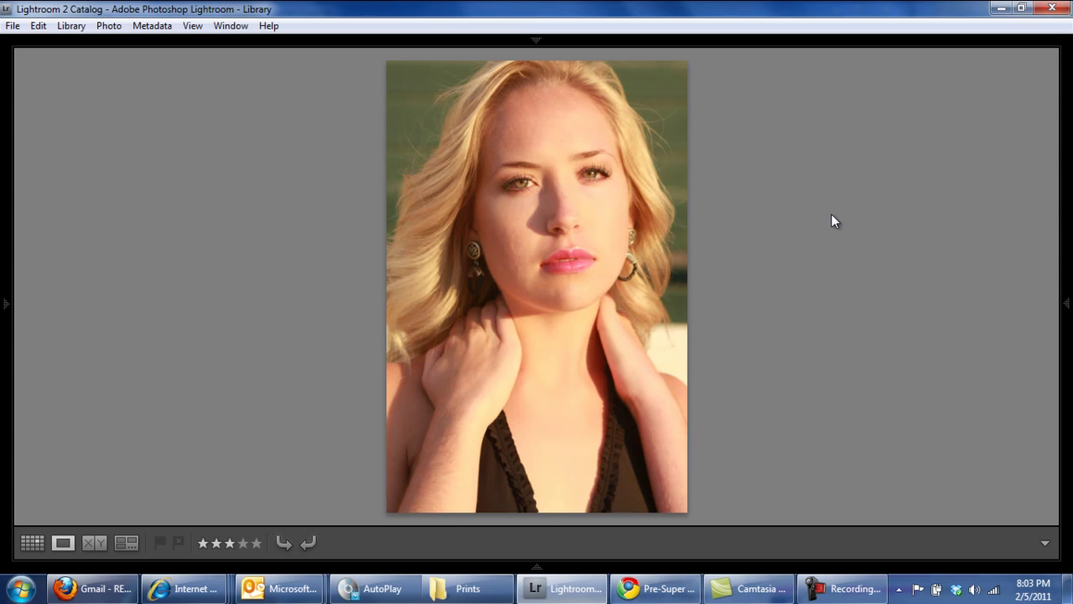
key(Right)
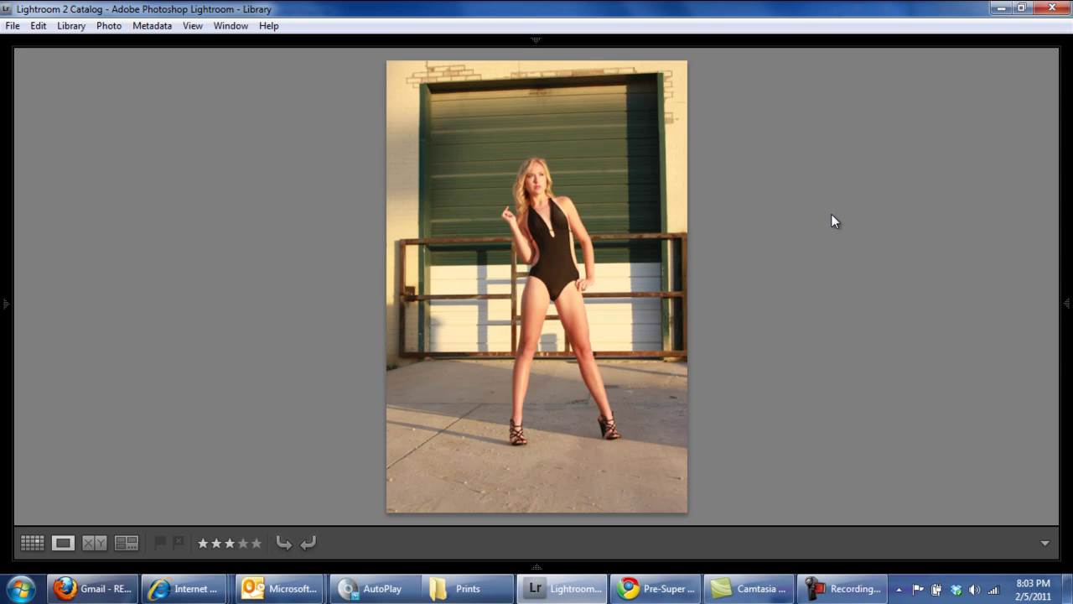
key(Right)
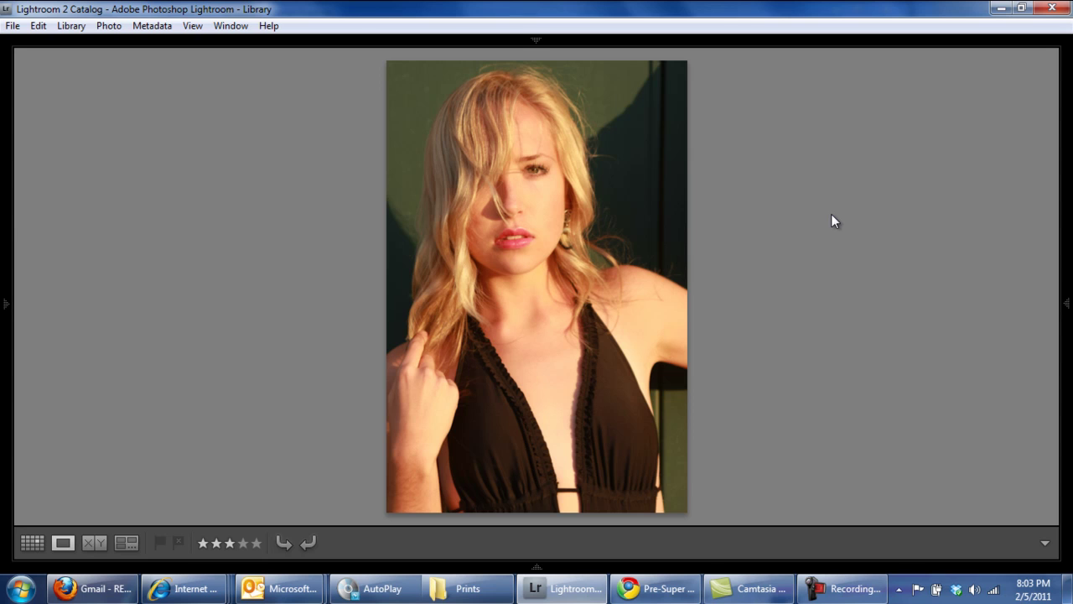
key(Right)
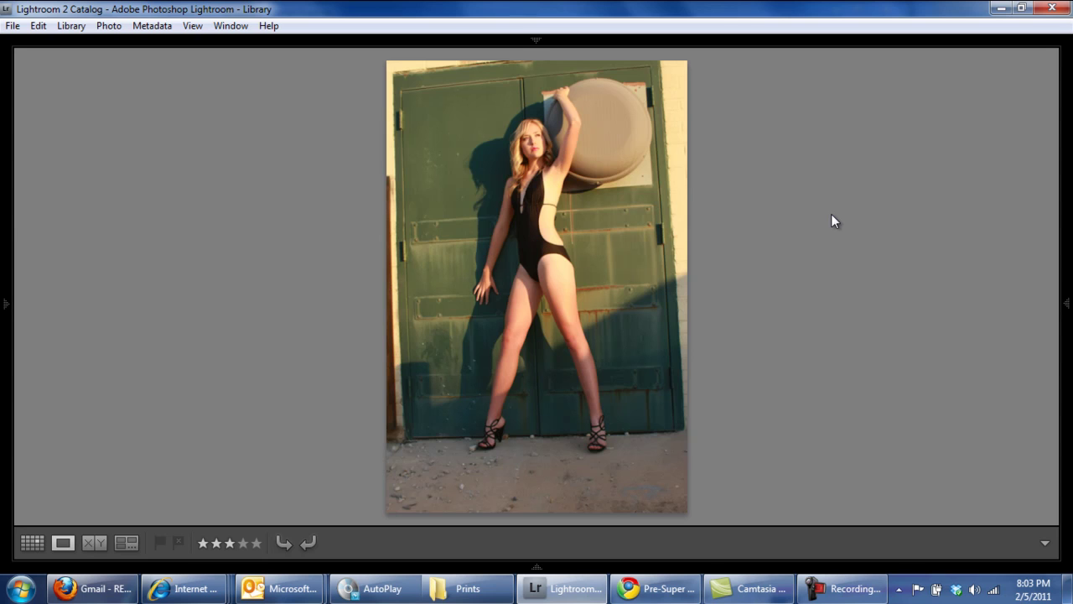
key(Right)
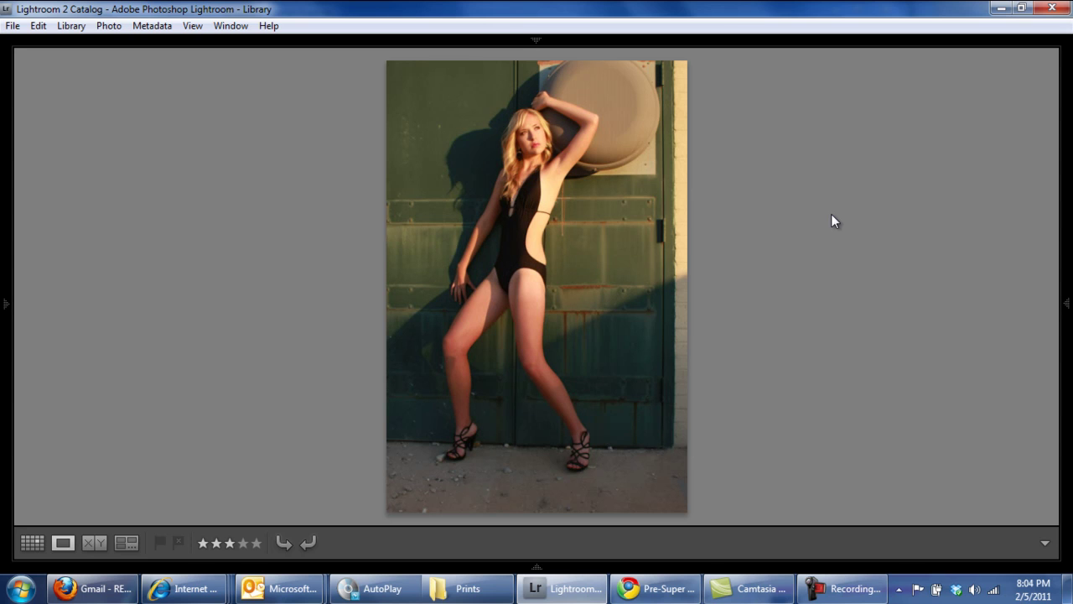
key(Right)
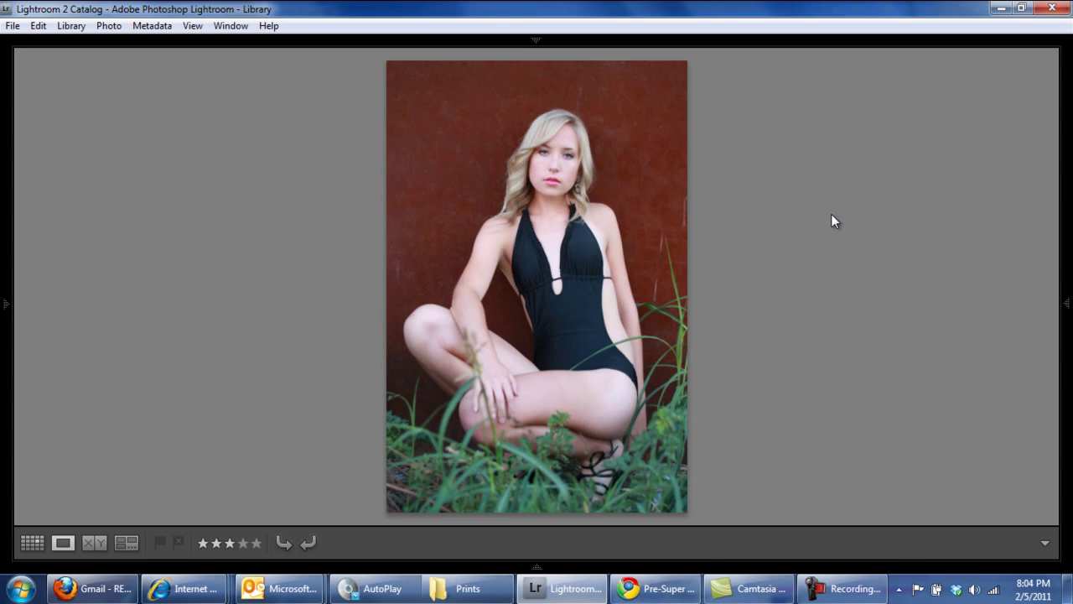
key(Right)
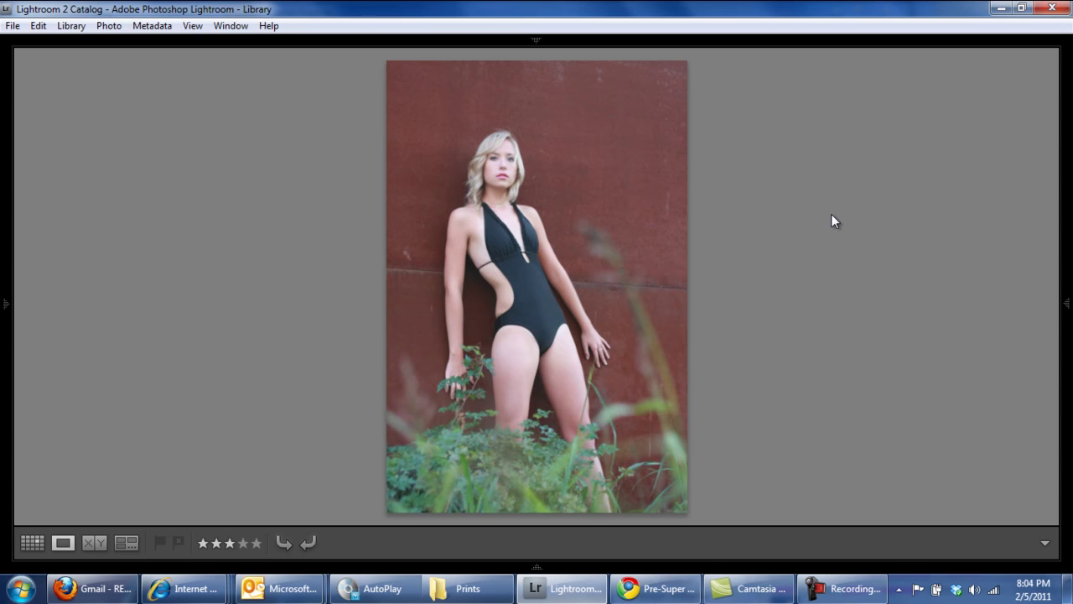
key(Right)
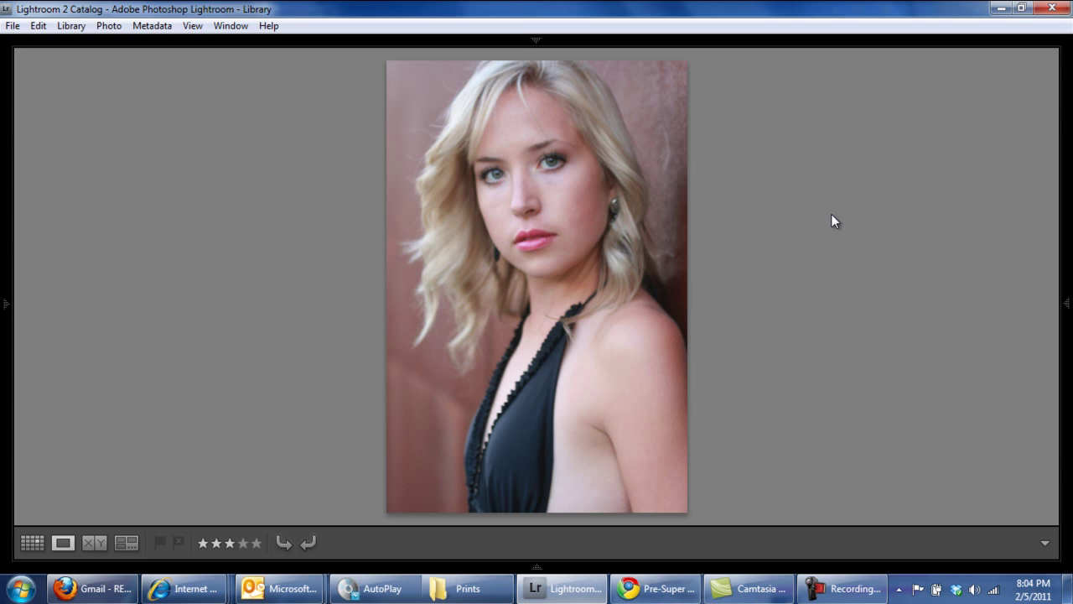
key(Right)
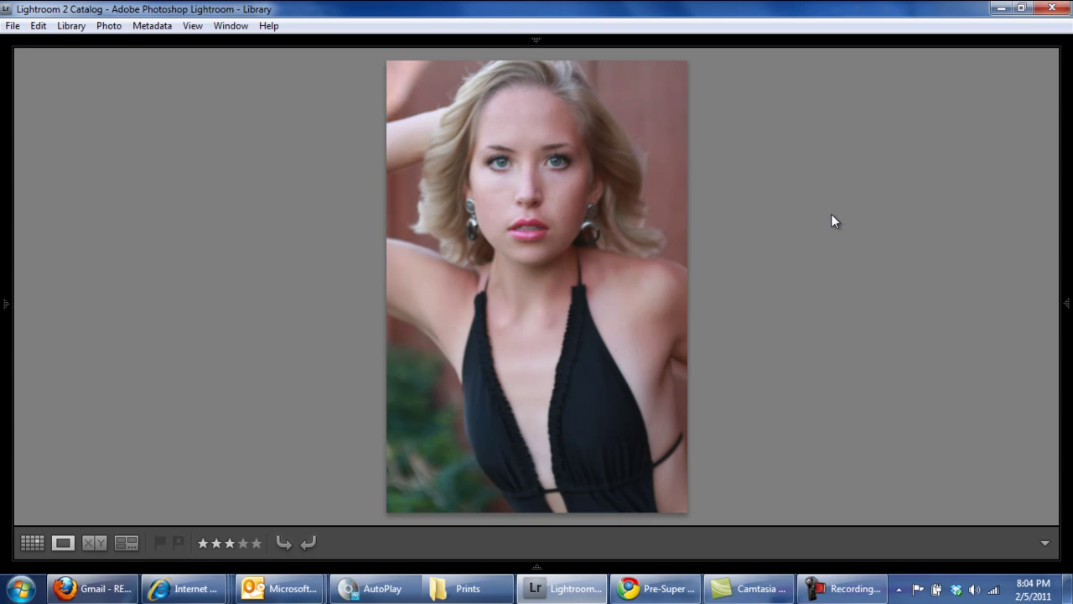
key(Right)
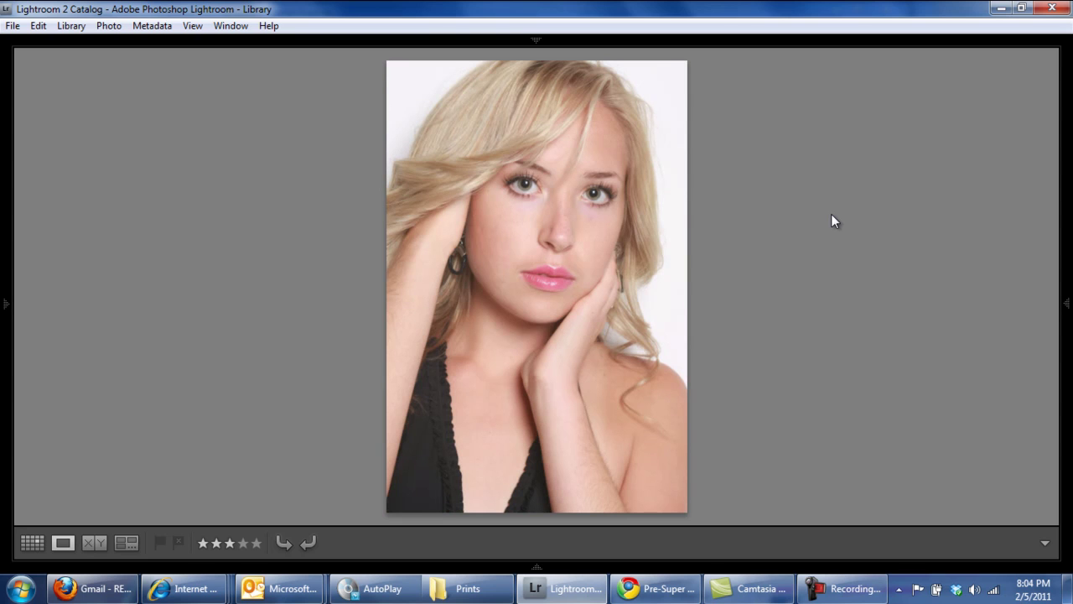
key(Right)
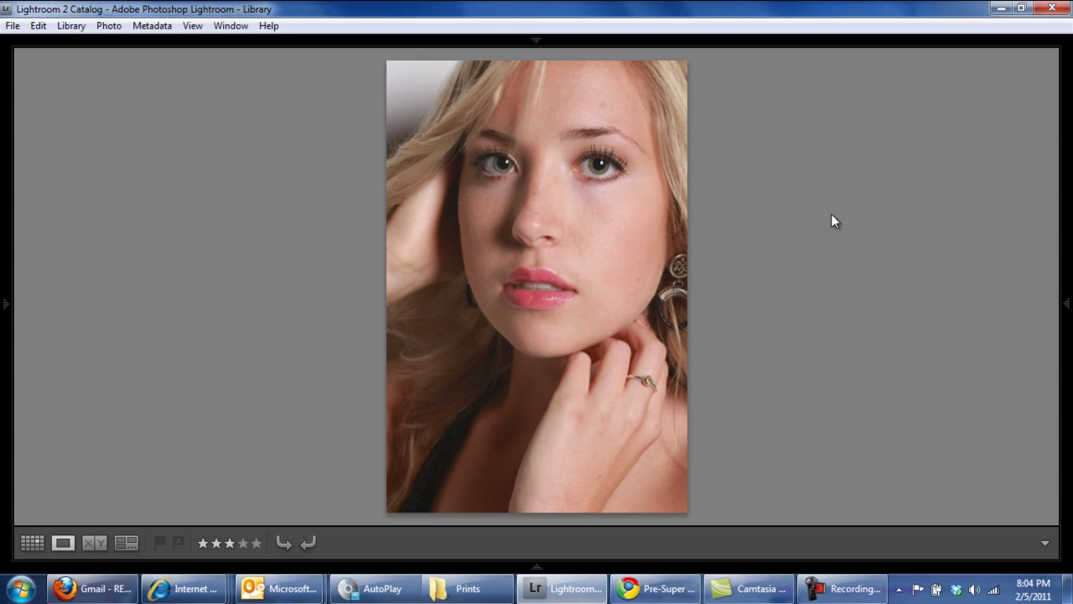
key(Right)
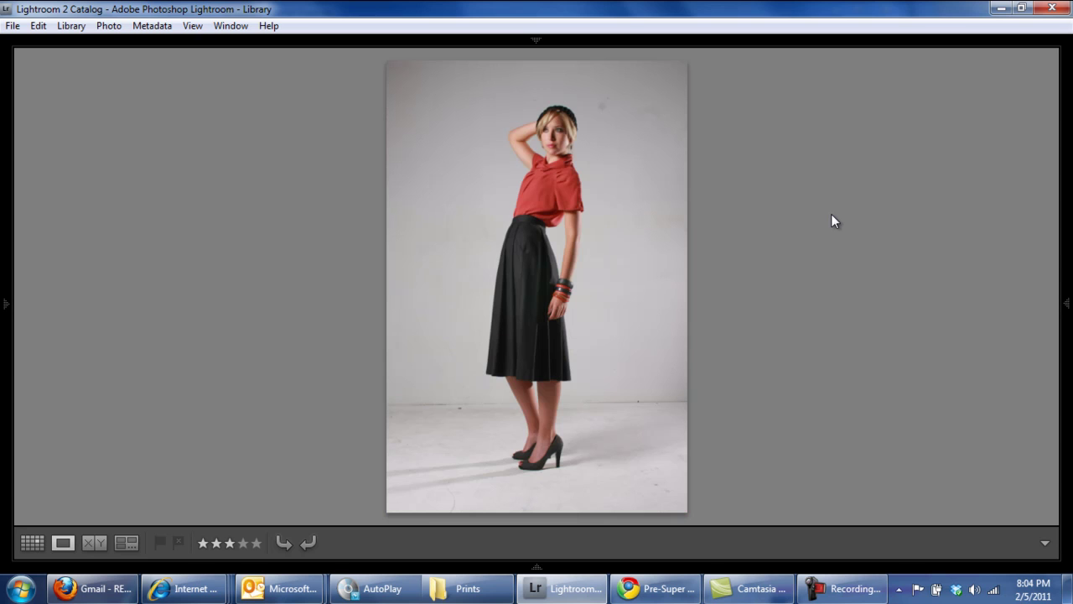
key(Right)
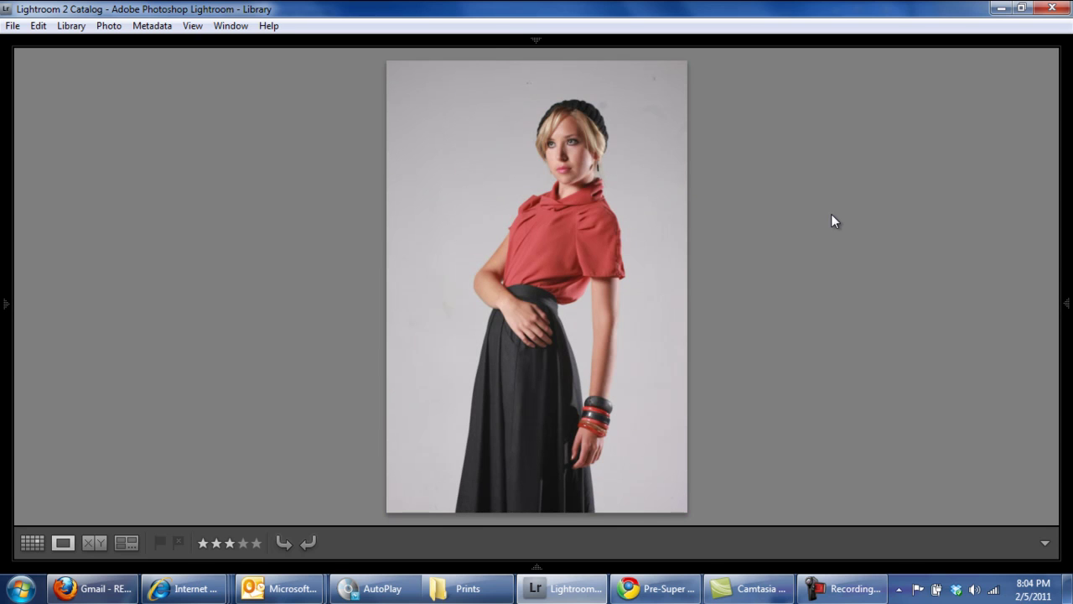
key(Right)
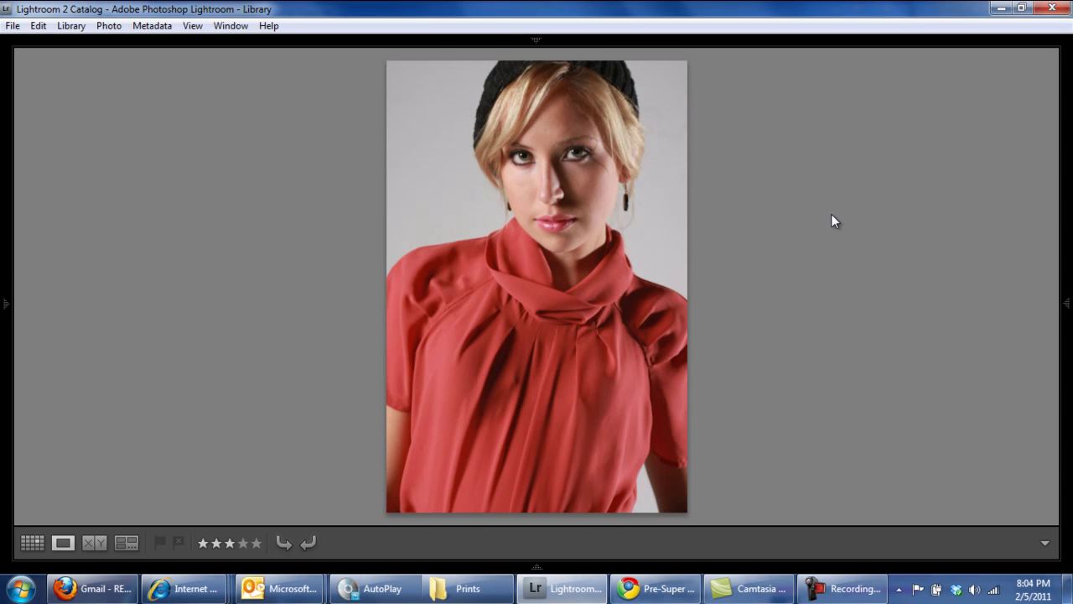